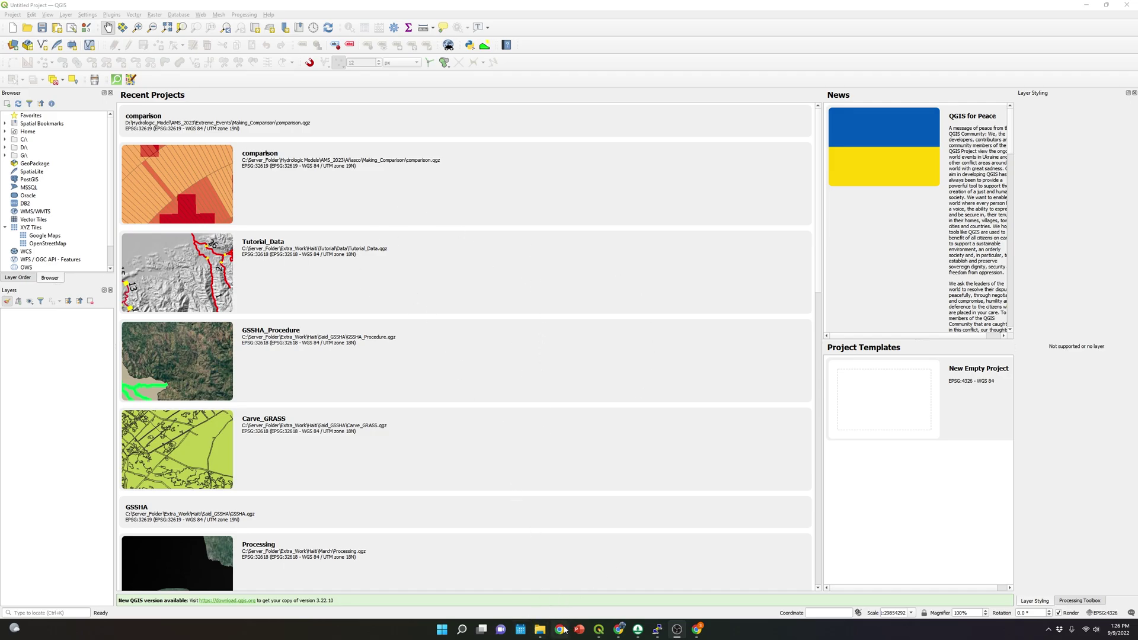
- Drop 4_states.shp onto the QGIS map and accept the suggested coordinate transformation
mouse_move(539, 629)
click(541, 601)
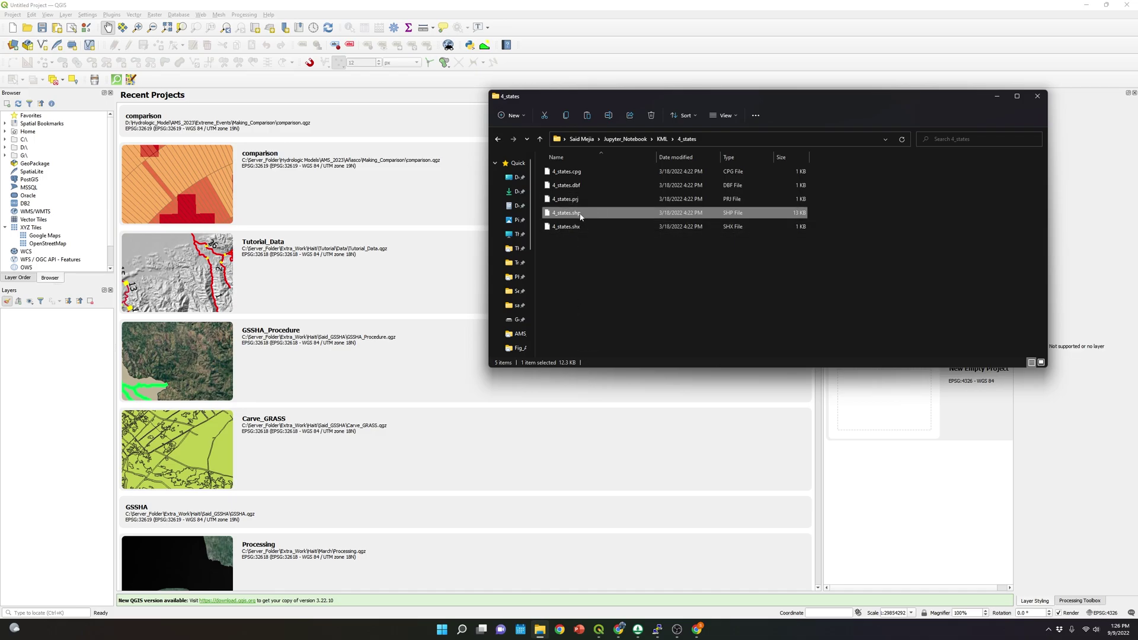
drag(580, 217, 328, 383)
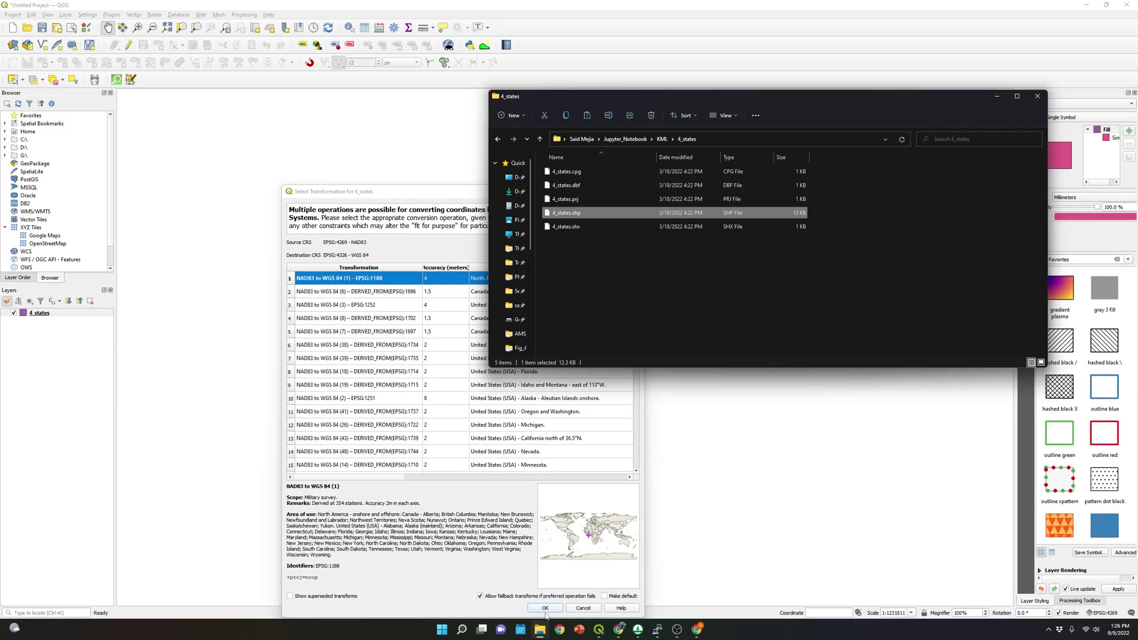
click(545, 609)
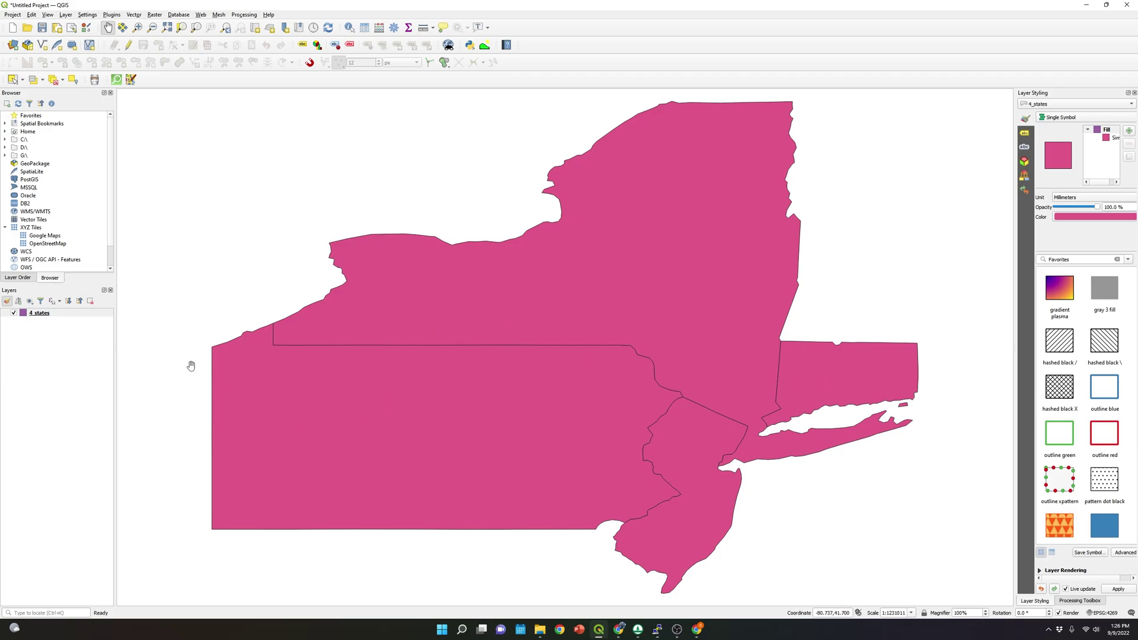
right_click(34, 314)
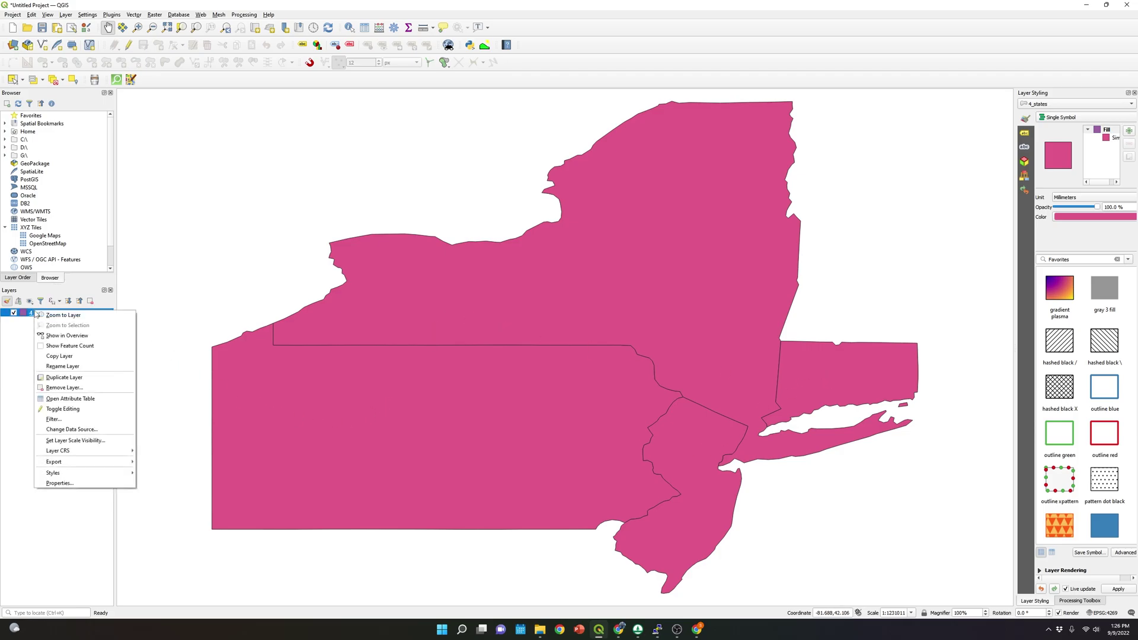
click(91, 399)
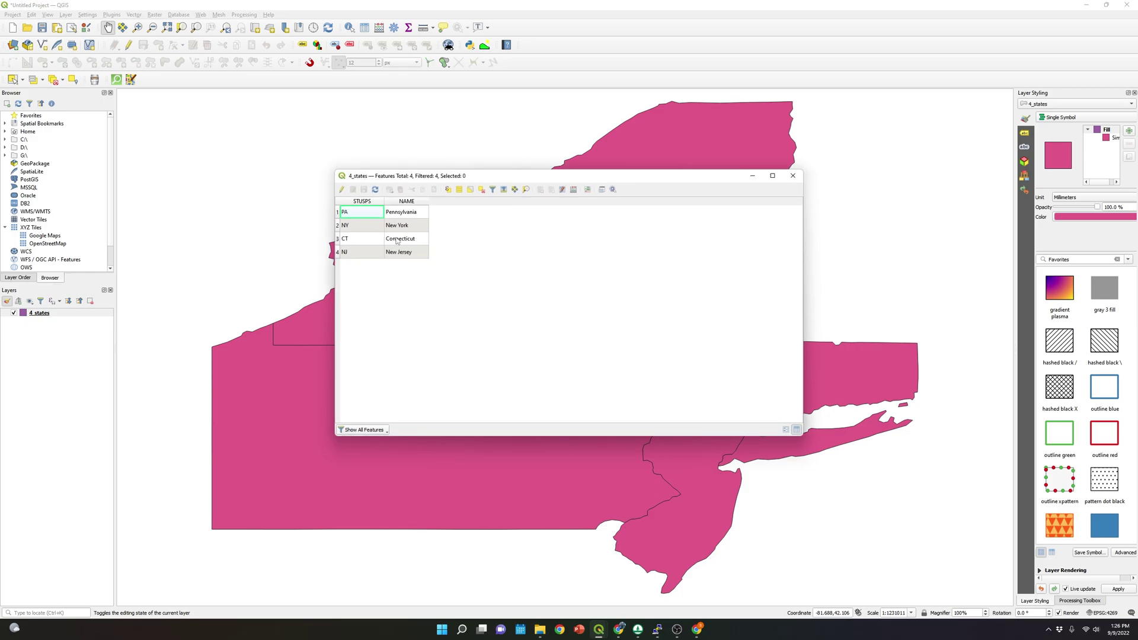
click(793, 177)
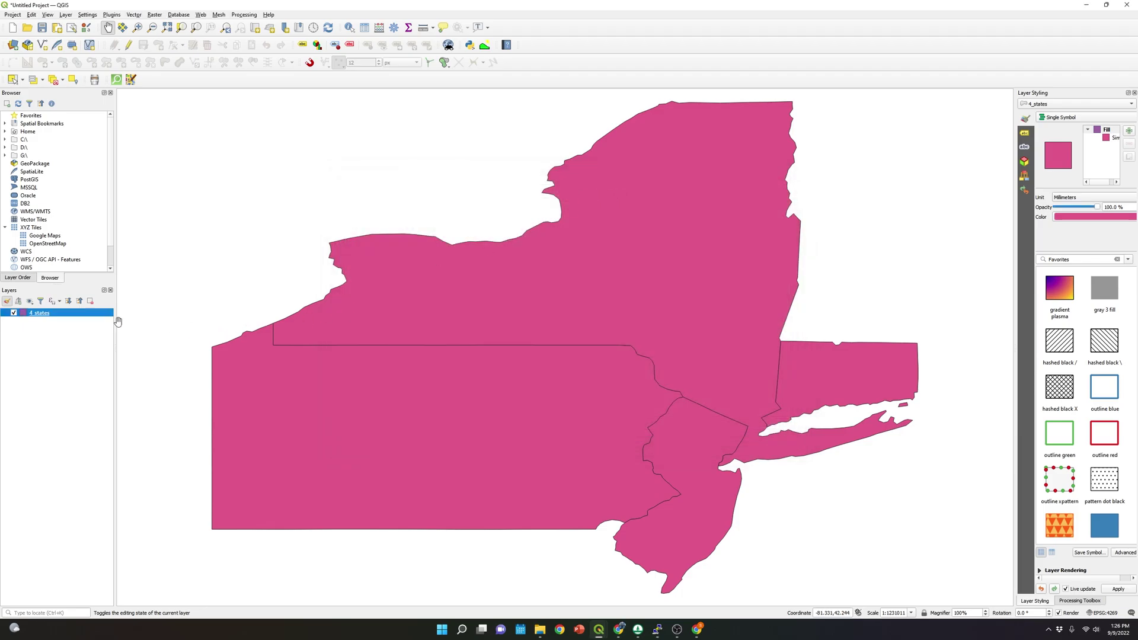
- Open Save Features As for the 4_states layer with Keyhole Markup Language [KML] as the format
right_click(73, 318)
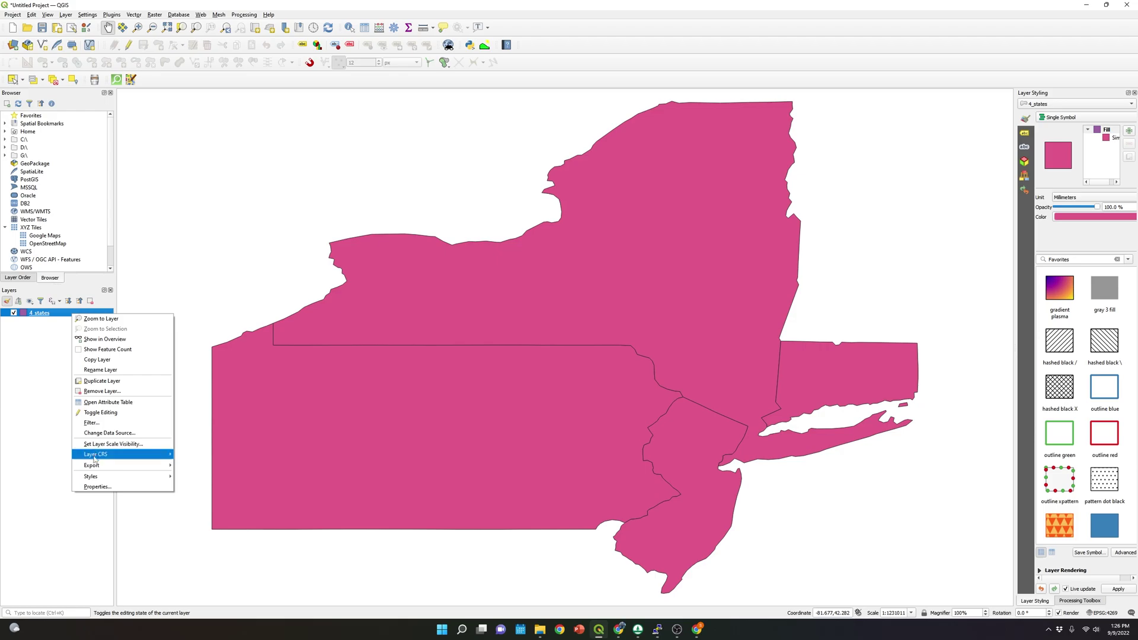
mouse_move(93, 466)
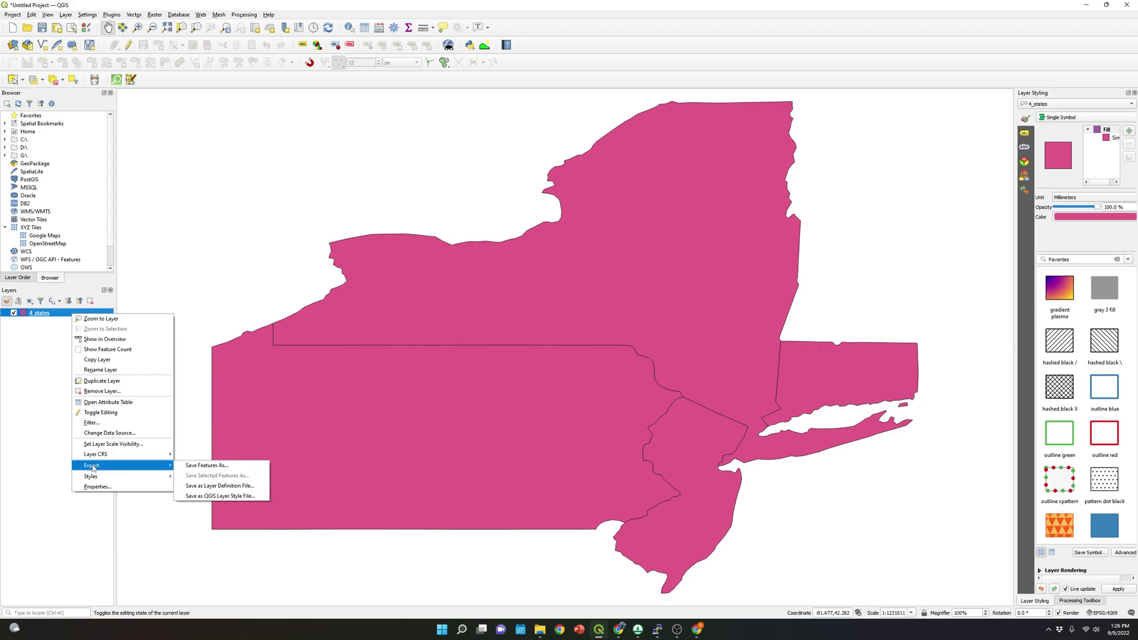
click(46, 324)
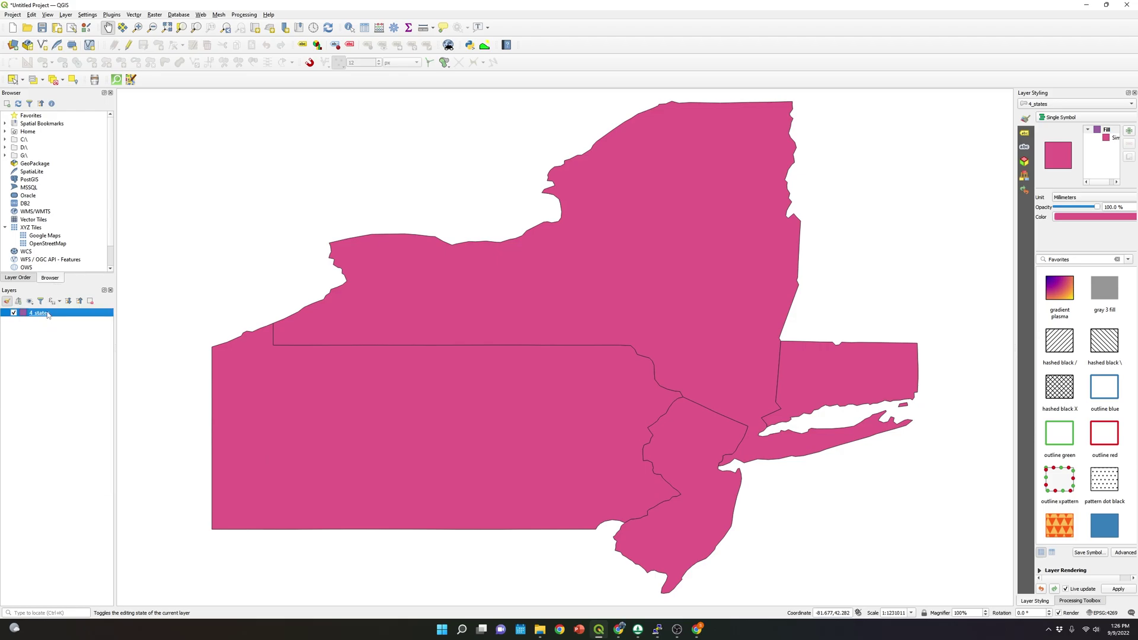
right_click(48, 313)
mouse_move(57, 466)
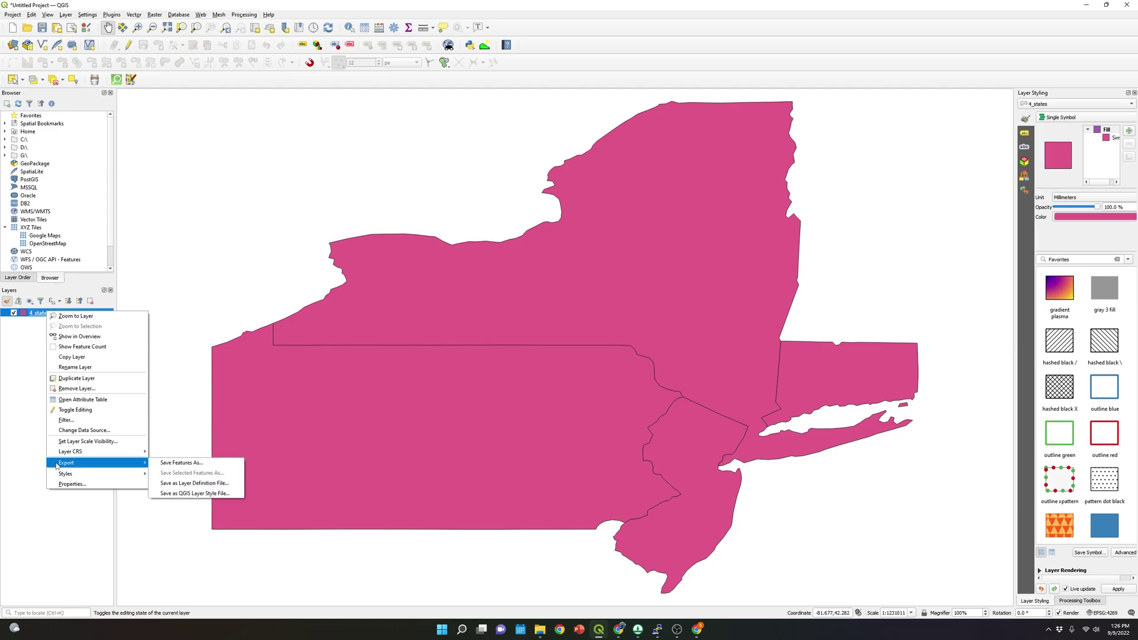
click(214, 466)
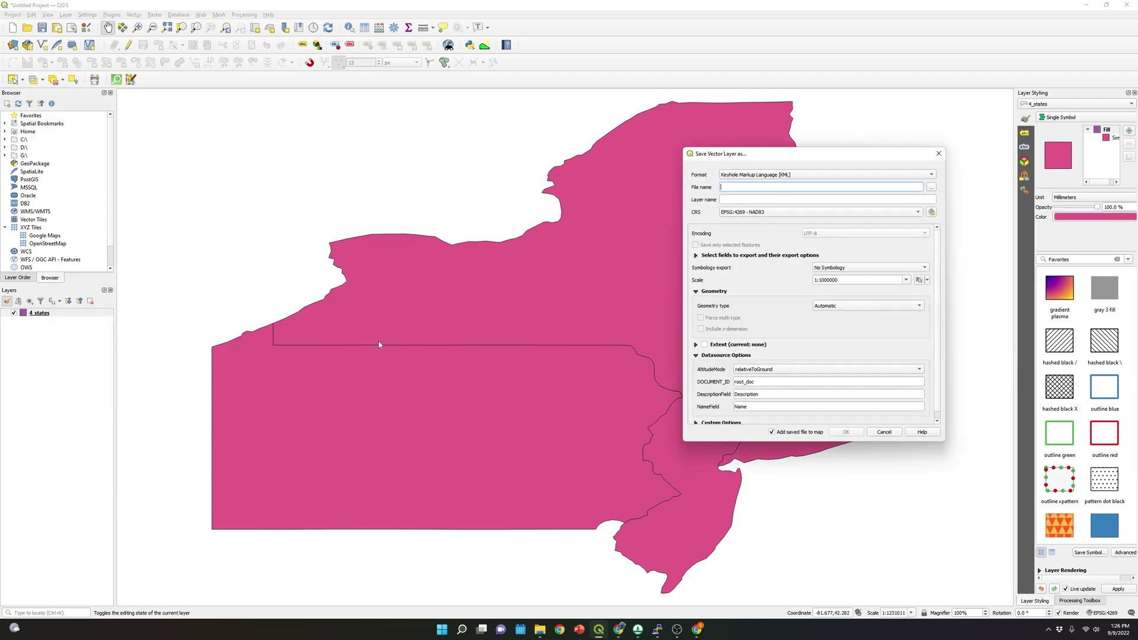
click(797, 175)
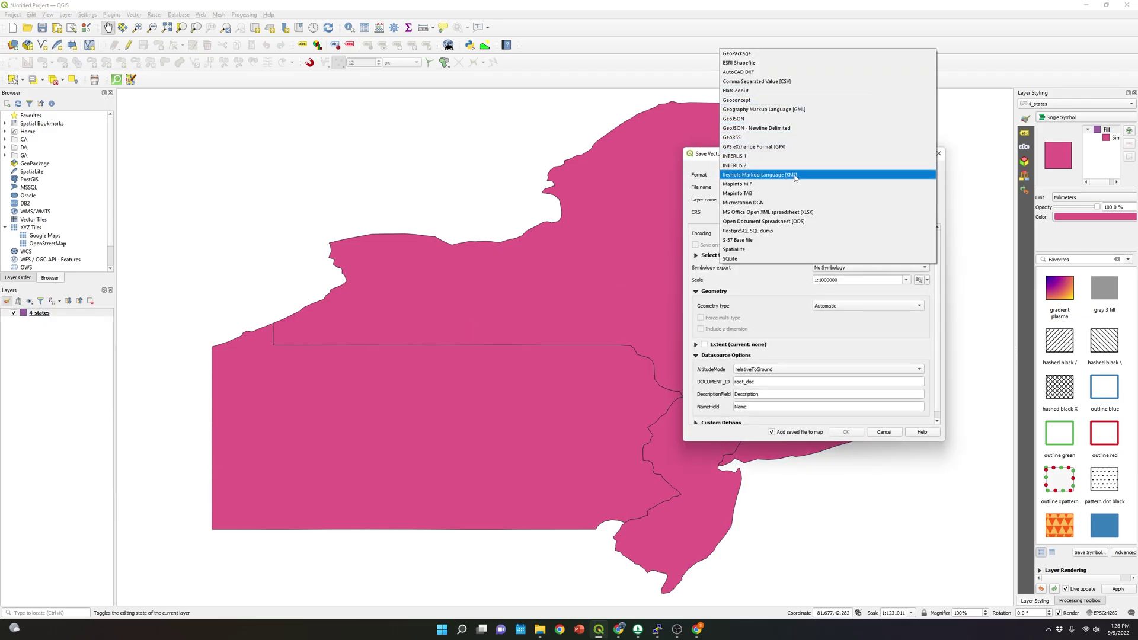
click(800, 176)
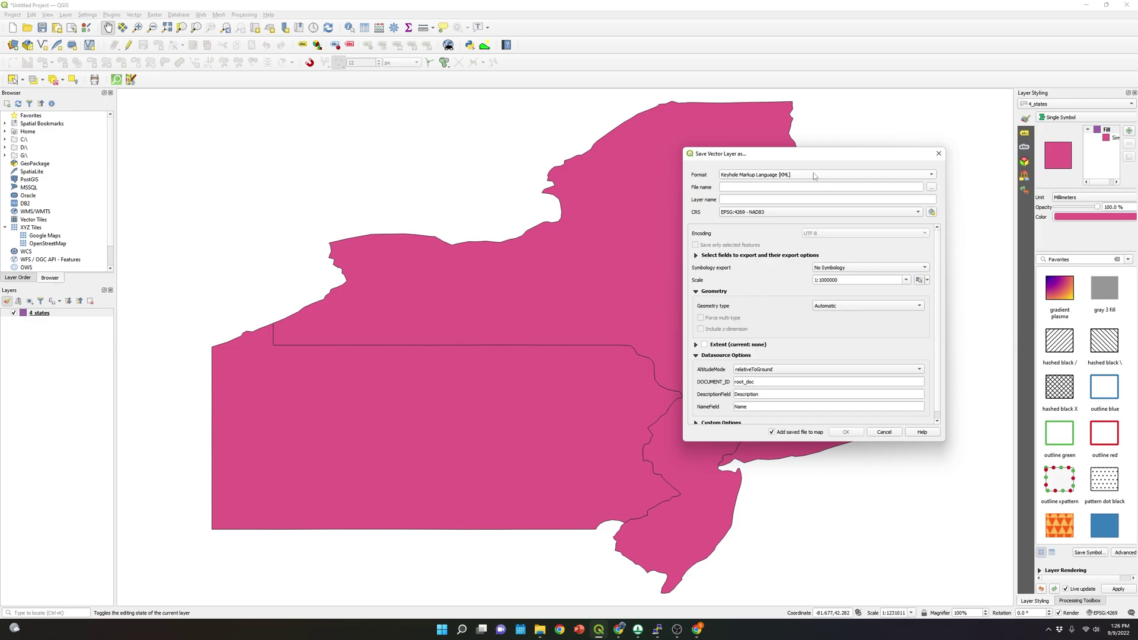
- Browse to the KML folder and delete the old 4_states_ge.kml file and its shortcut
click(932, 189)
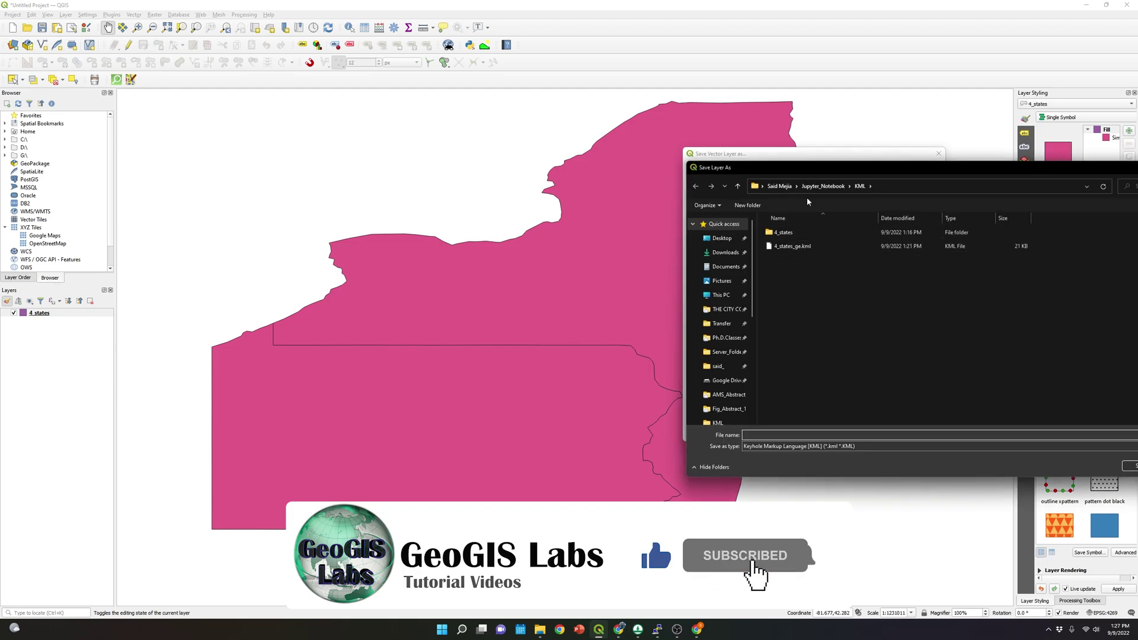
drag(892, 172, 660, 168)
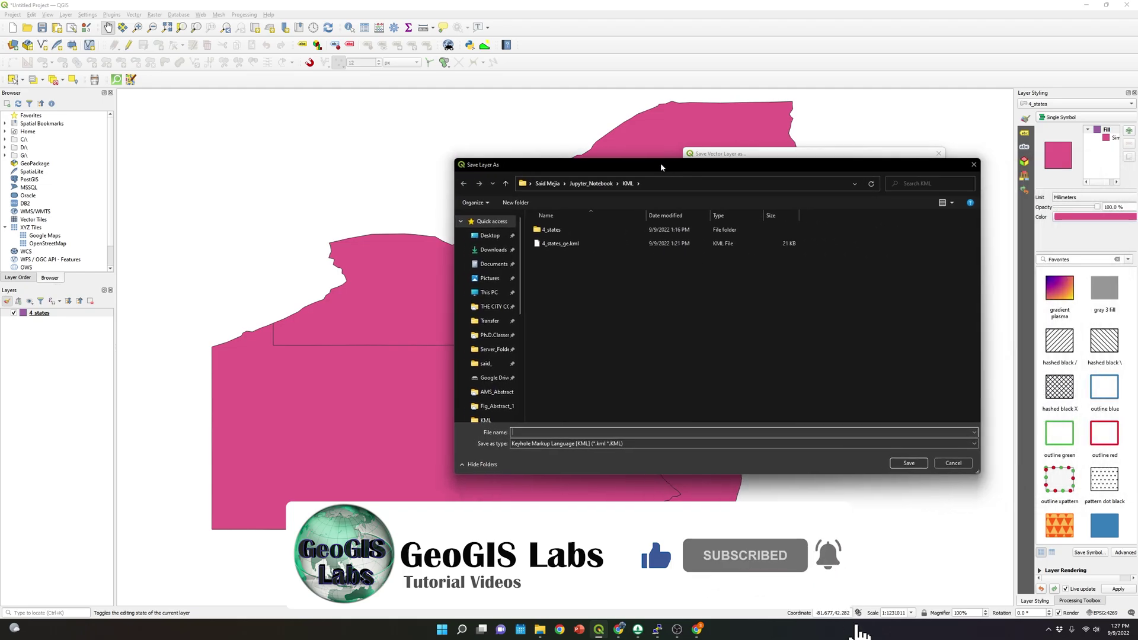
right_click(562, 245)
key(Escape)
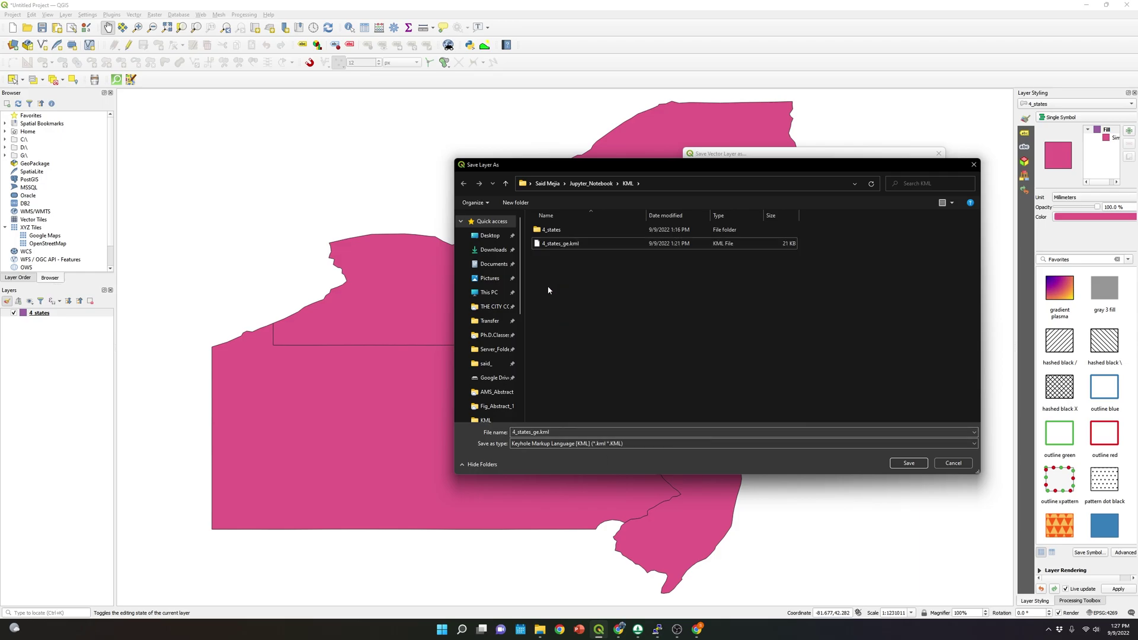
click(555, 232)
right_click(560, 244)
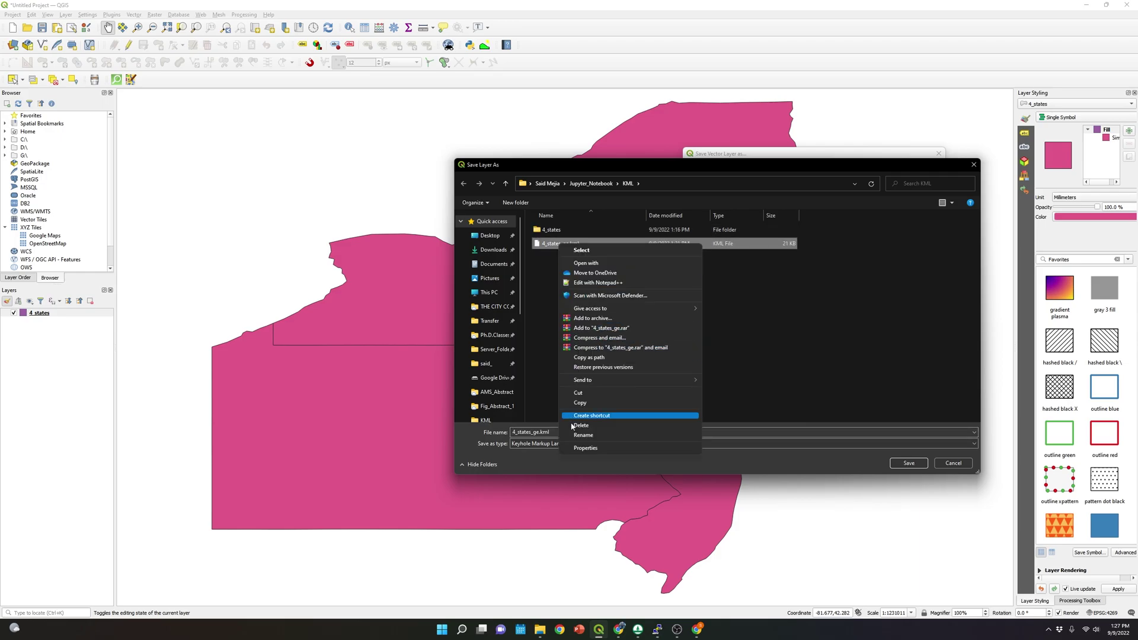
click(593, 416)
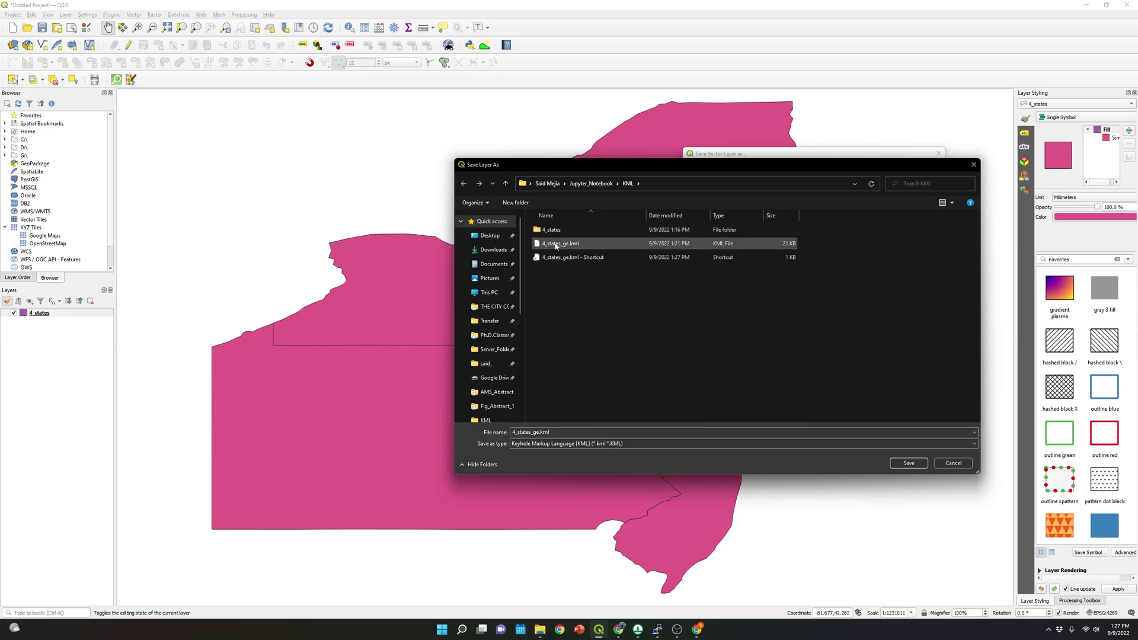
right_click(560, 259)
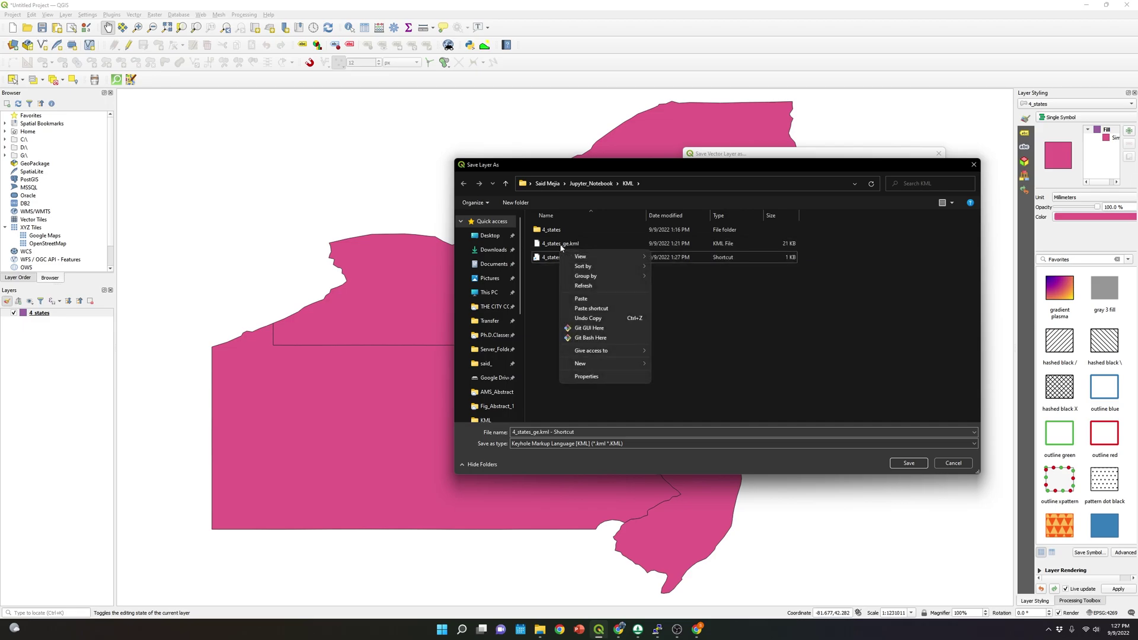
right_click(561, 244)
click(583, 427)
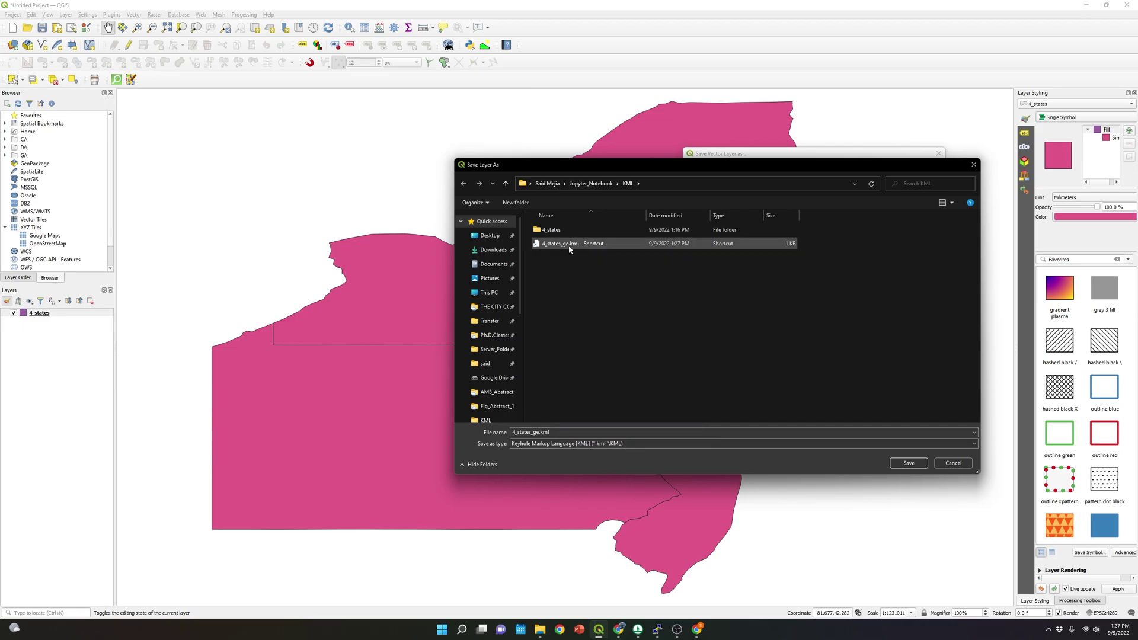
right_click(569, 245)
click(591, 427)
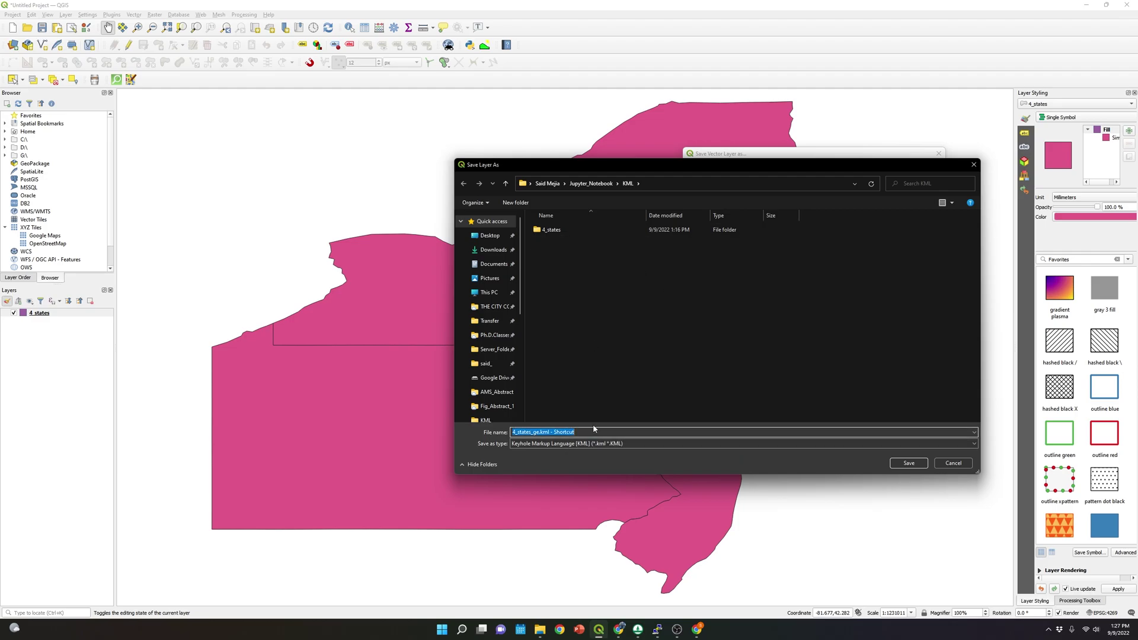
- Enter 4_states_kml as the output file name
text(4)
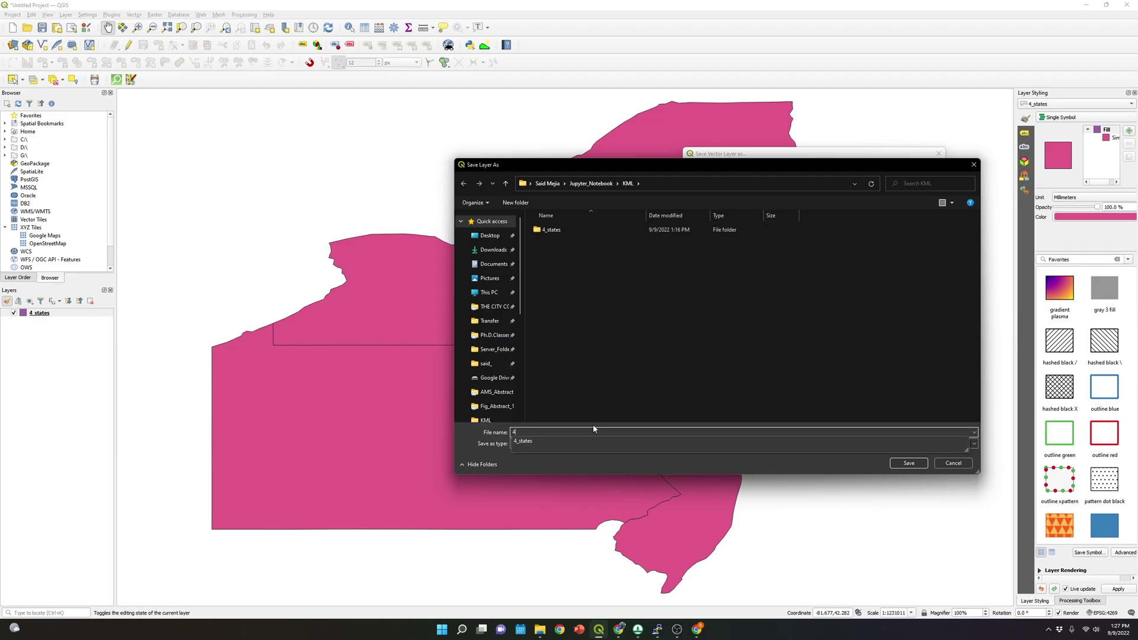
text(st)
key(BackSpace)
text(_states)
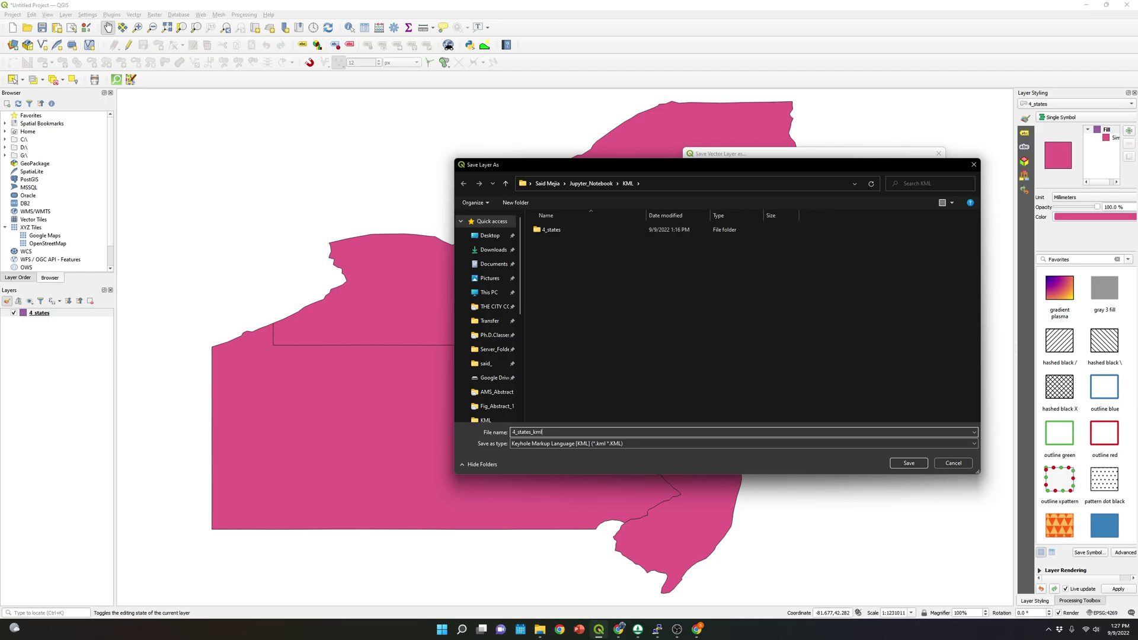
- Save to 4_states_kml.kml and run the export, adding the 4_states_kml layer to the map
click(910, 465)
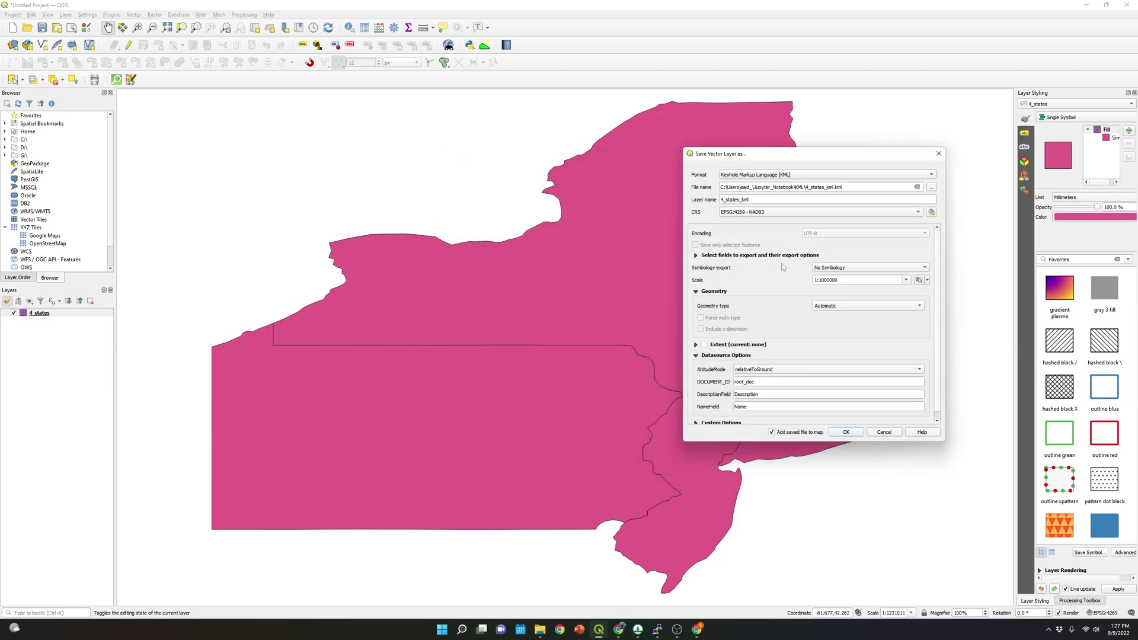
drag(764, 156, 511, 150)
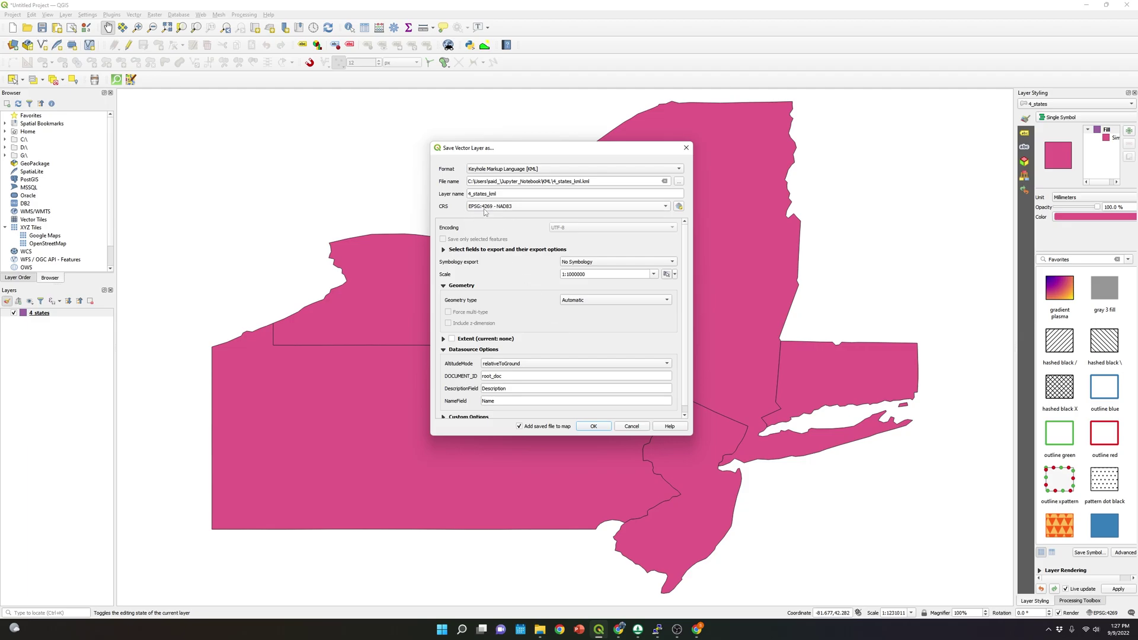
mouse_move(485, 212)
click(593, 427)
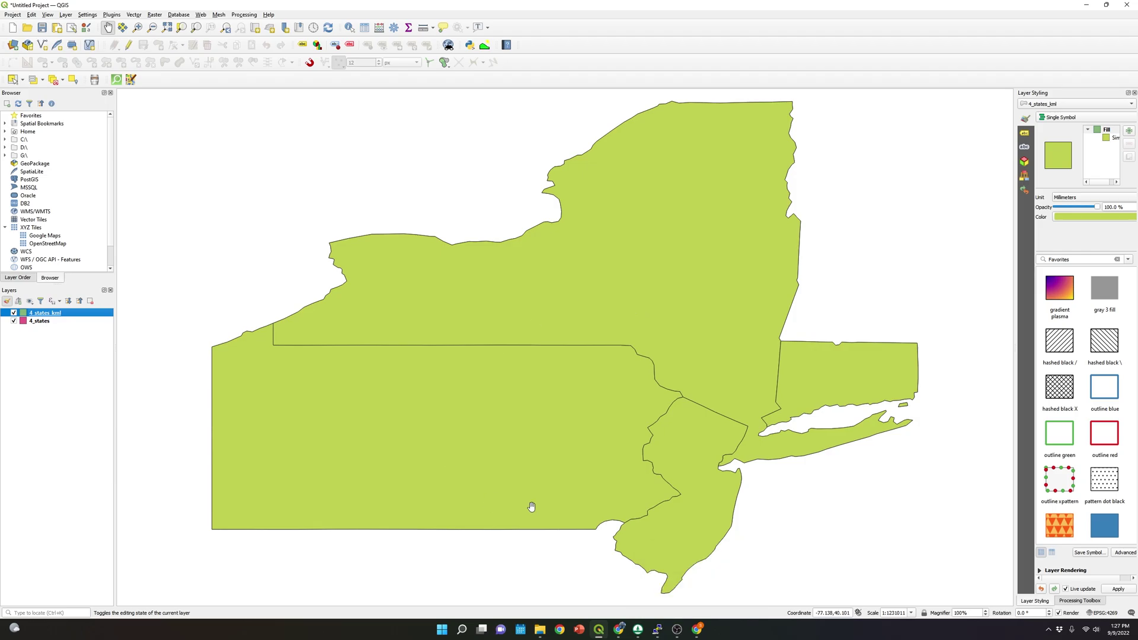
- In Chrome, search for google earth and open the Google Earth web app
click(697, 631)
click(117, 25)
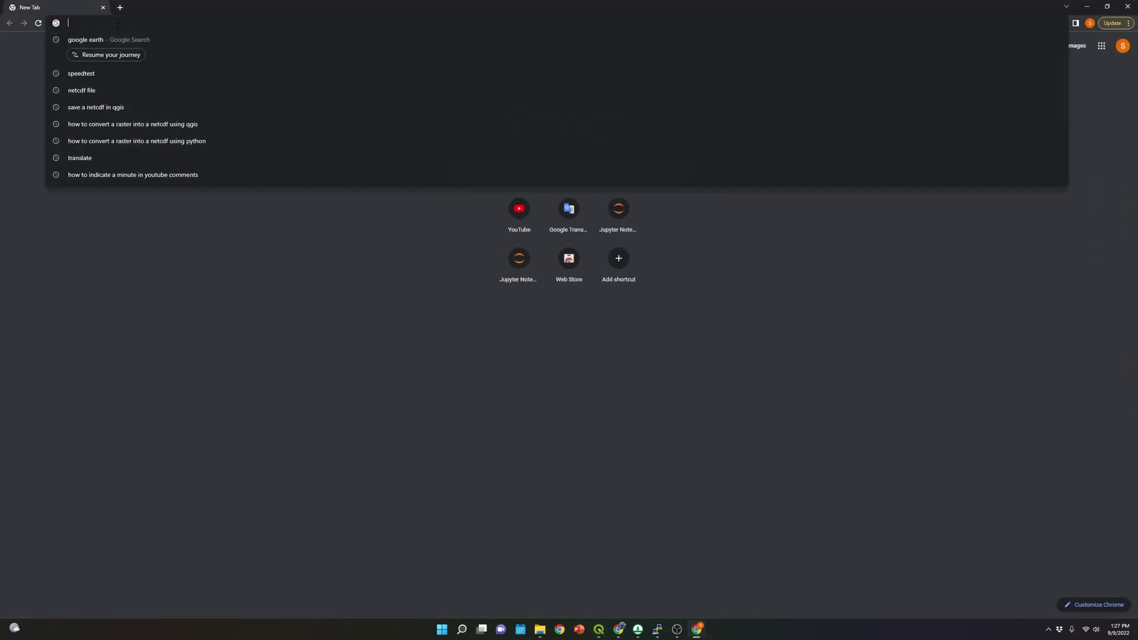
text(google ear)
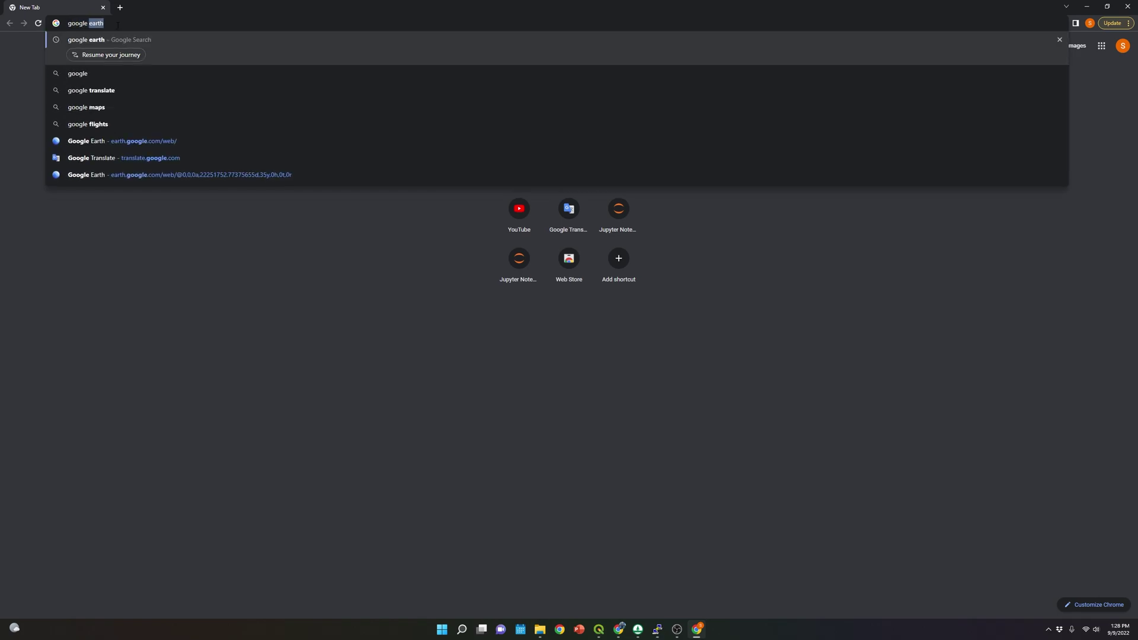
text(th)
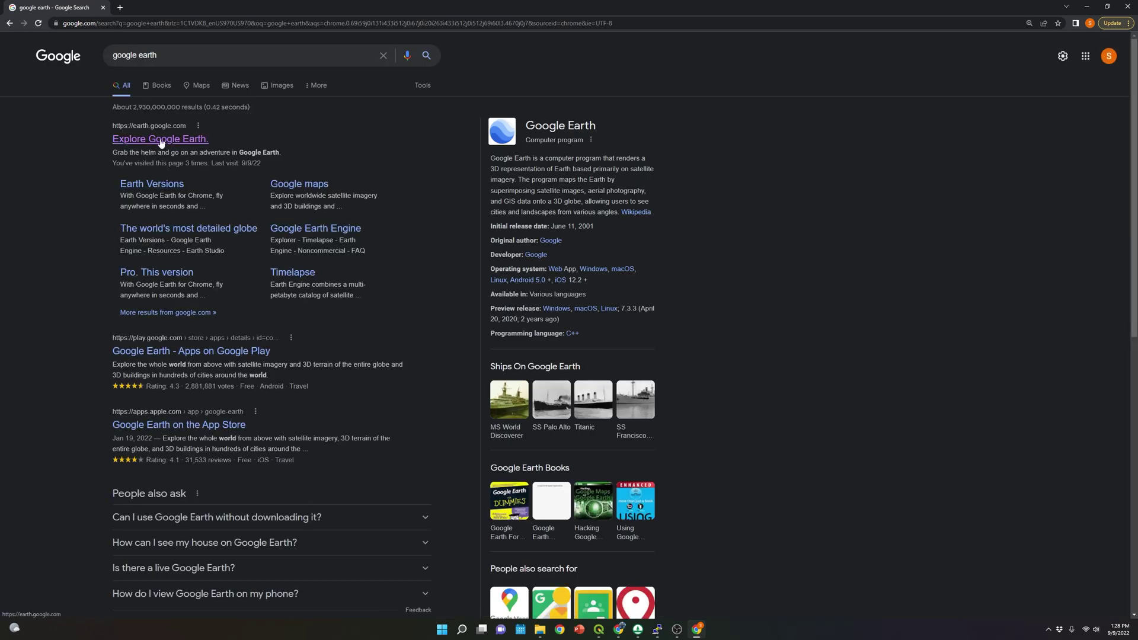
click(175, 140)
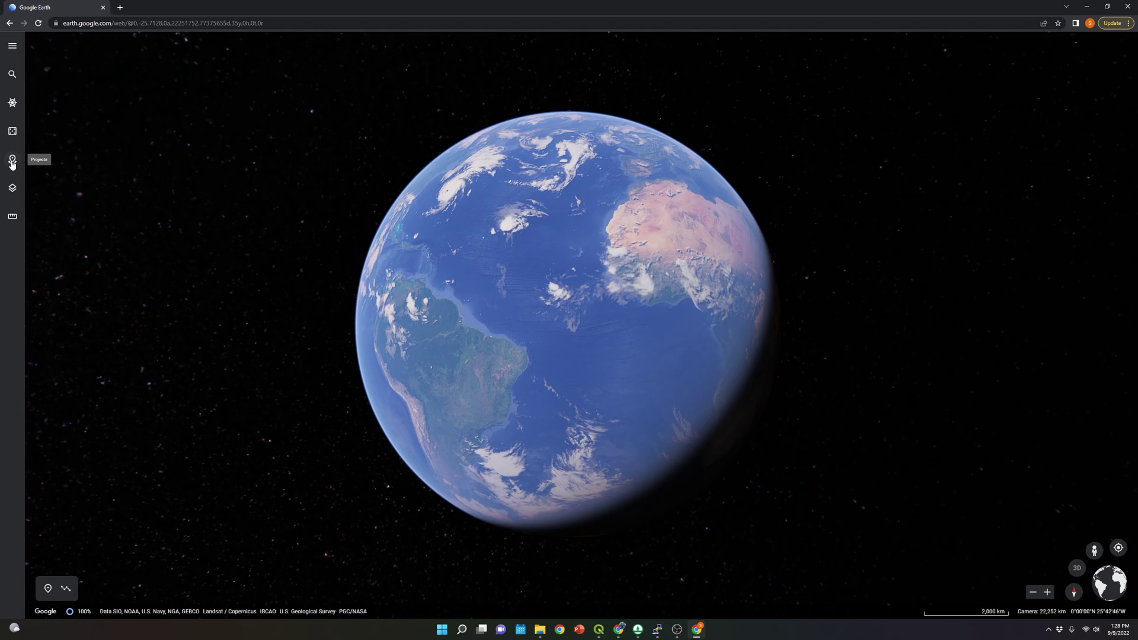
- Zoom the page in one step and create a new KML file project from the Projects panel
key(ctrl+plus)
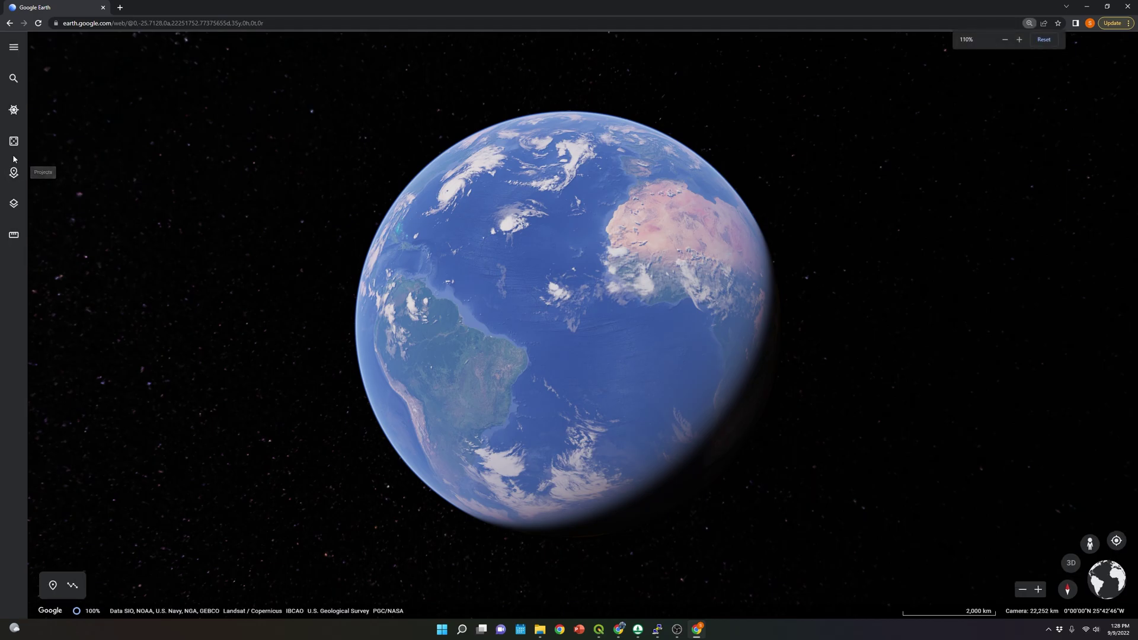
click(14, 174)
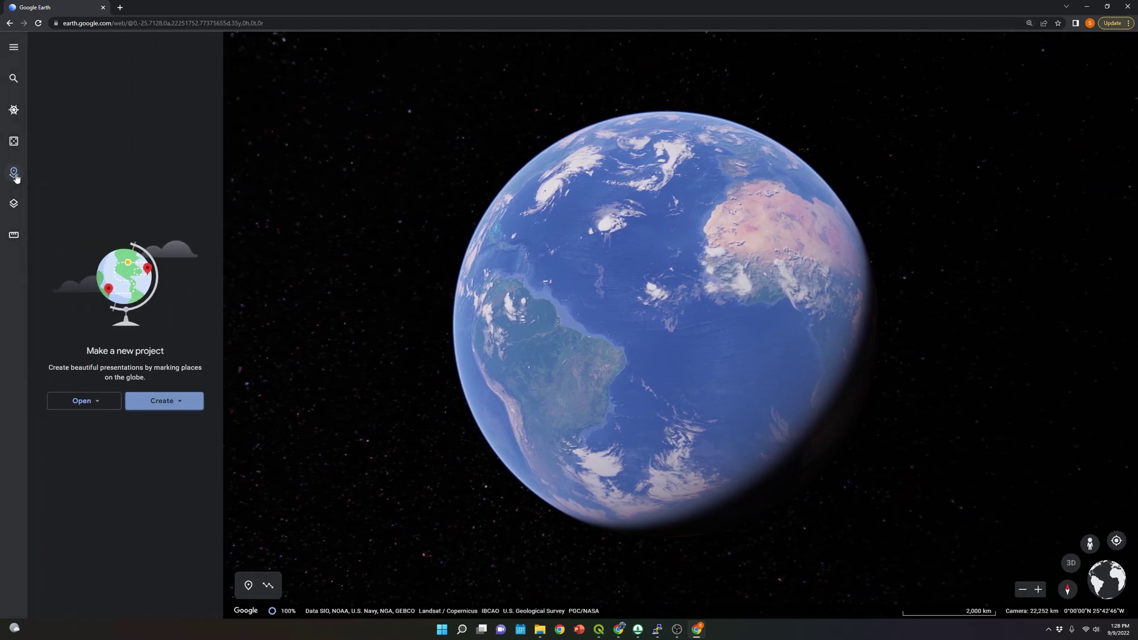
click(179, 401)
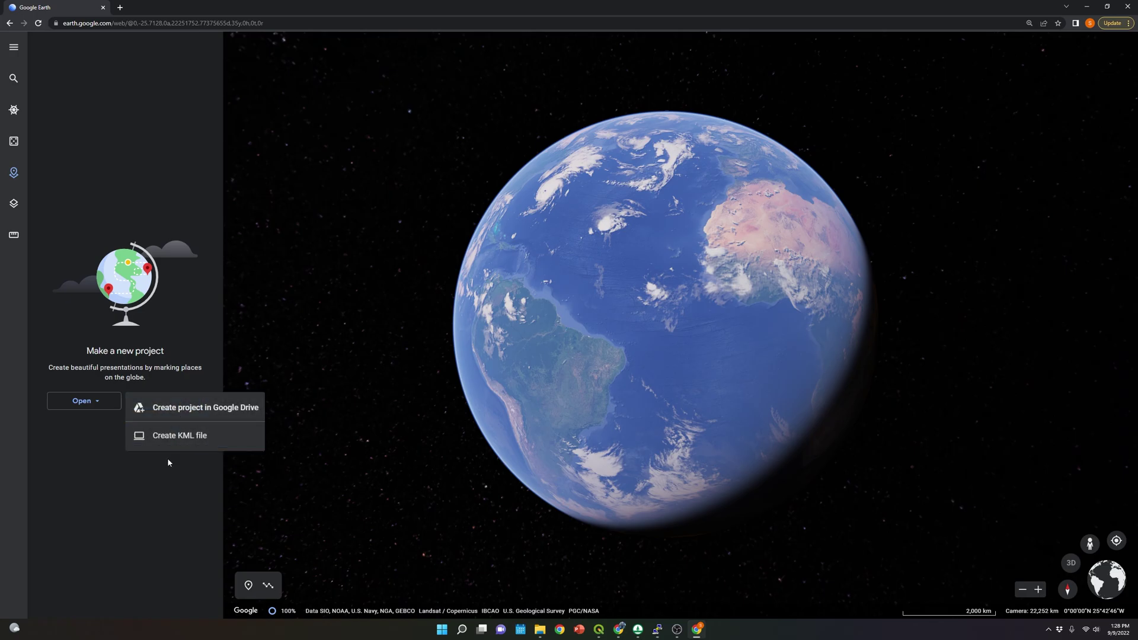
click(179, 438)
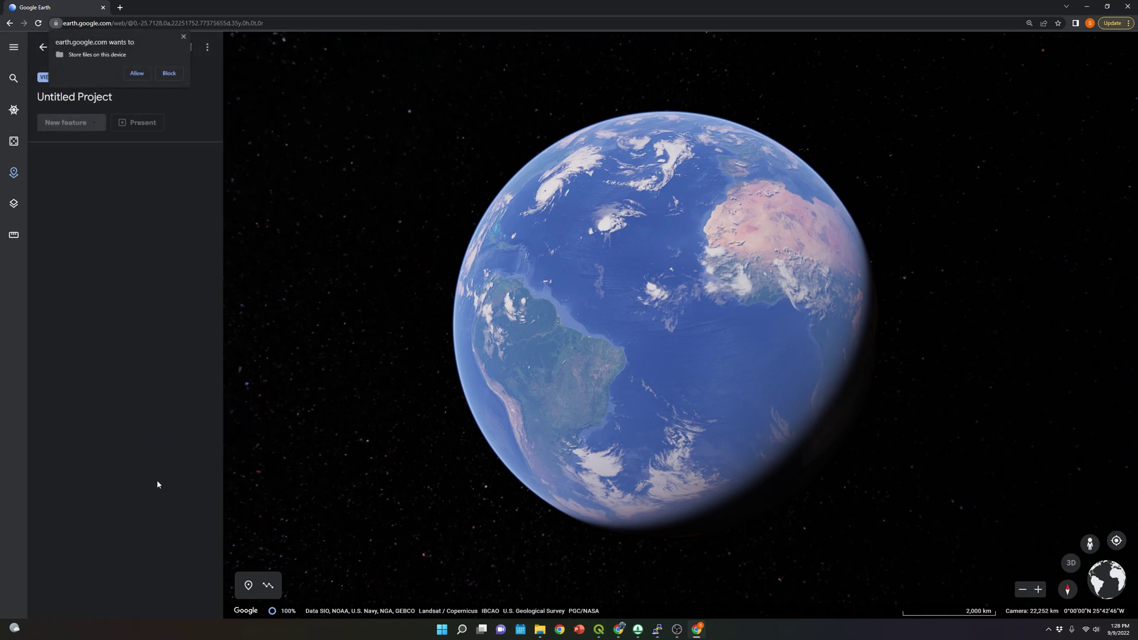
- Dismiss the store-files request and go back to the Projects list showing Untitled Project
click(182, 37)
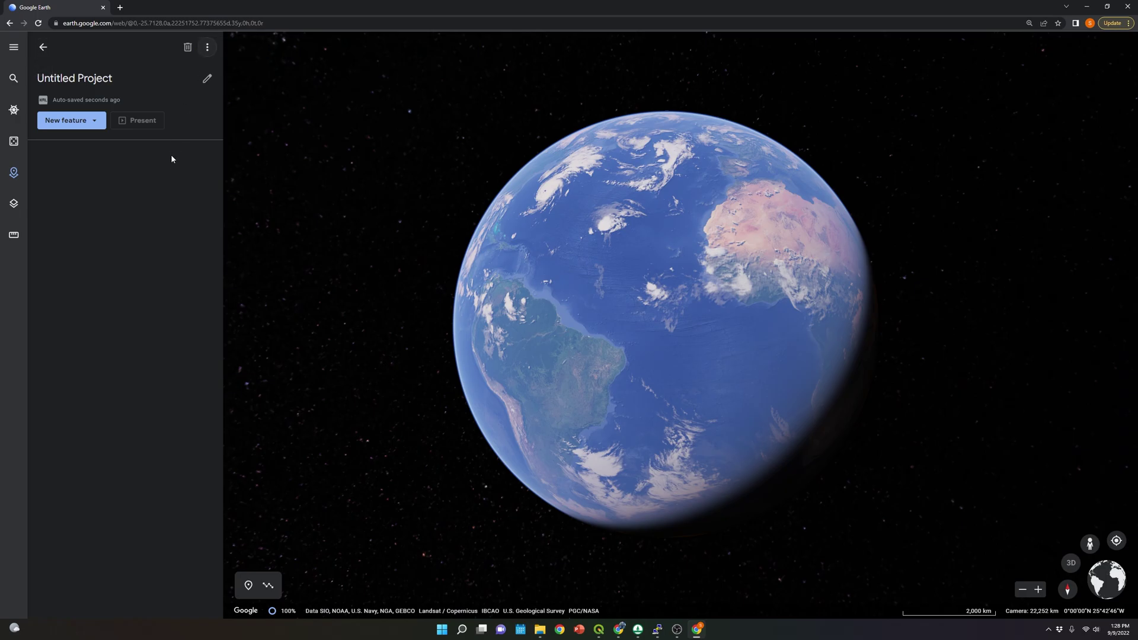
click(43, 48)
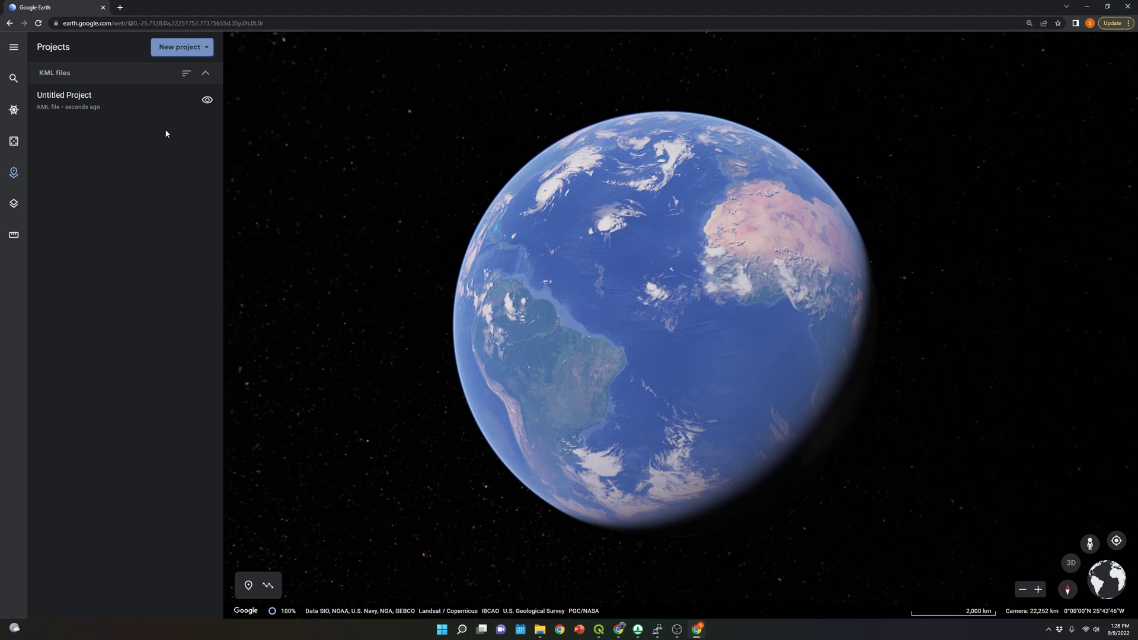
mouse_move(140, 102)
- Import 4_states_kml.kml from the Jupyter_Notebook\KML folder as a new project
click(201, 49)
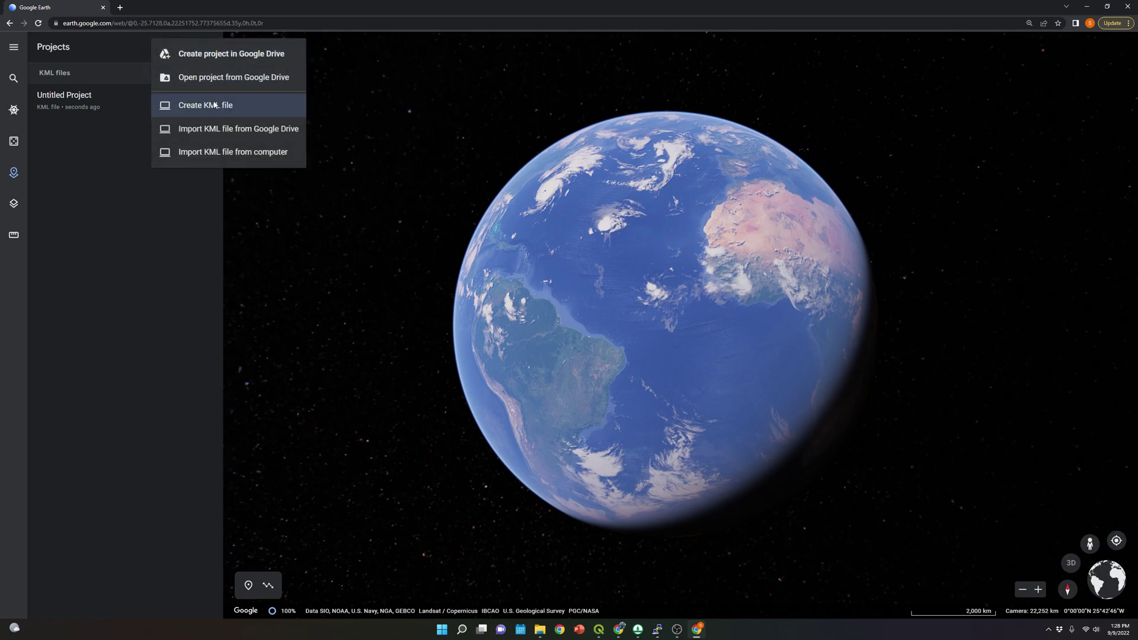
click(216, 154)
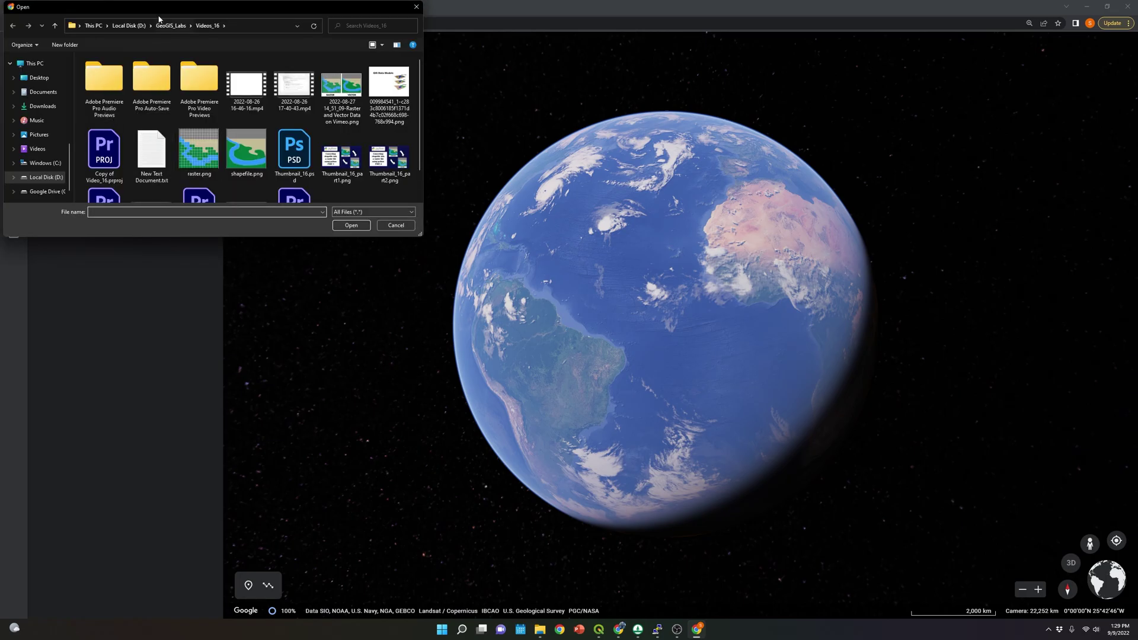
scroll(45, 141, up, 3)
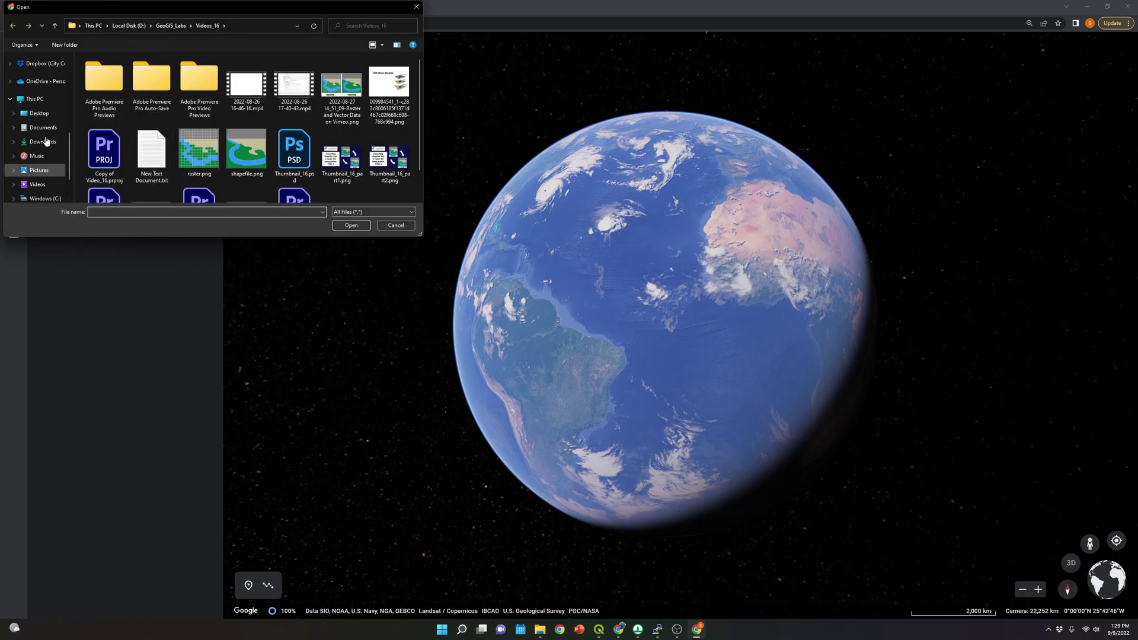
scroll(46, 140, up, 3)
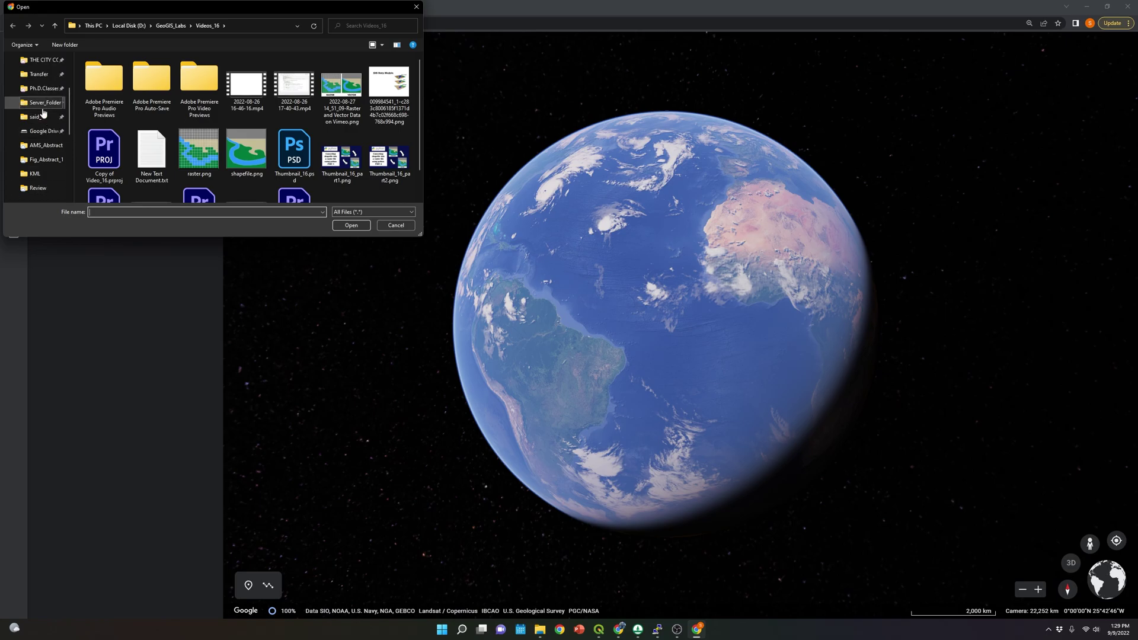
click(45, 118)
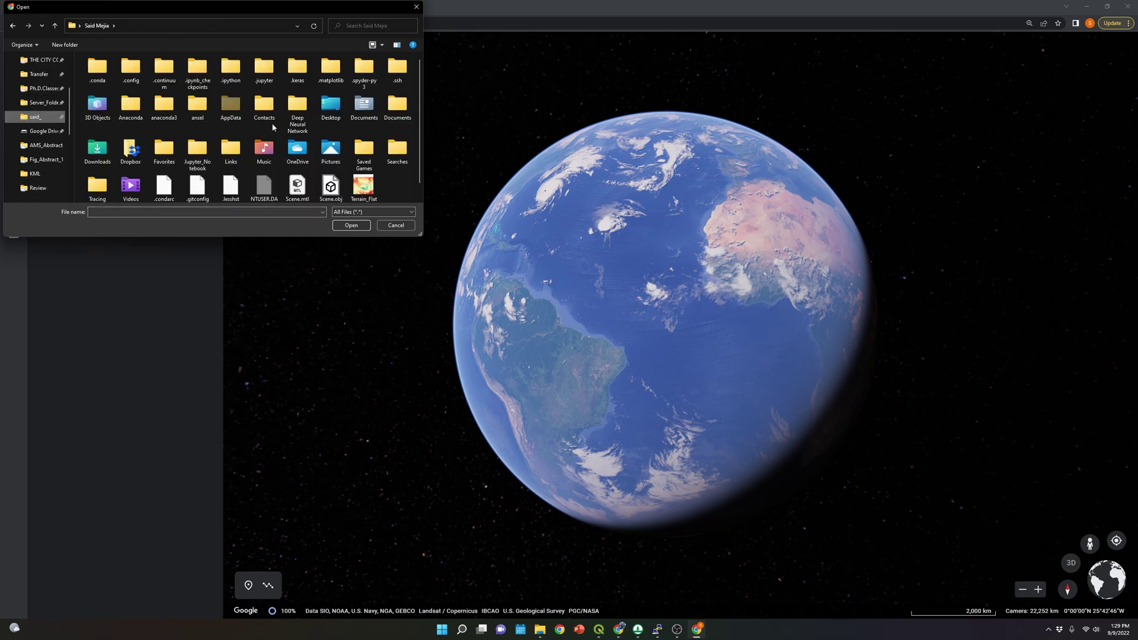
double_click(198, 151)
double_click(116, 155)
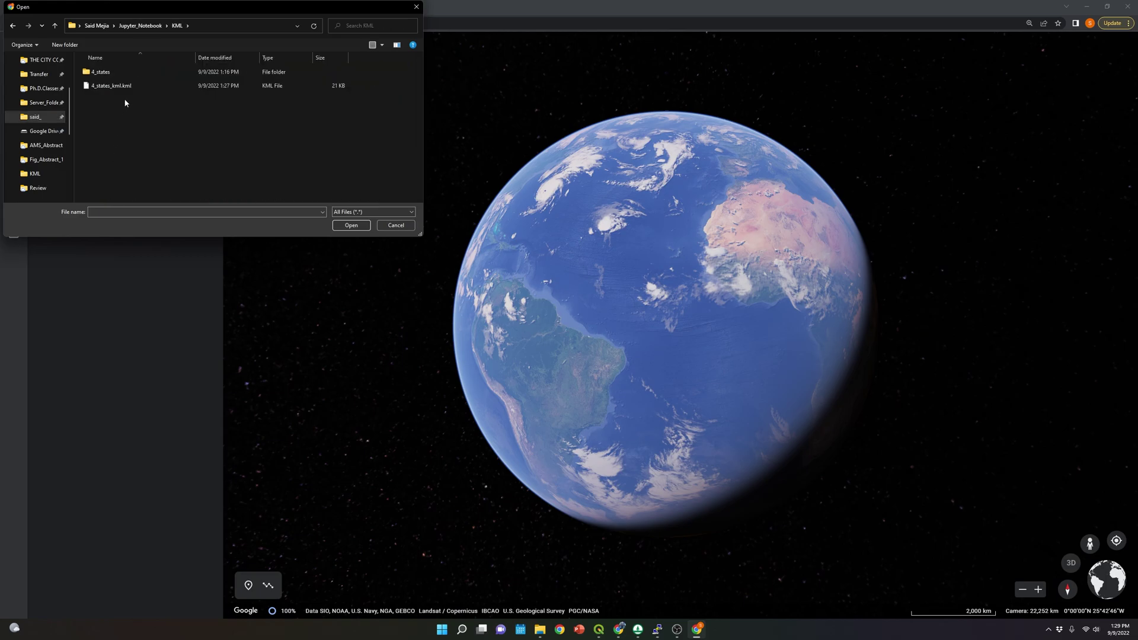
click(124, 89)
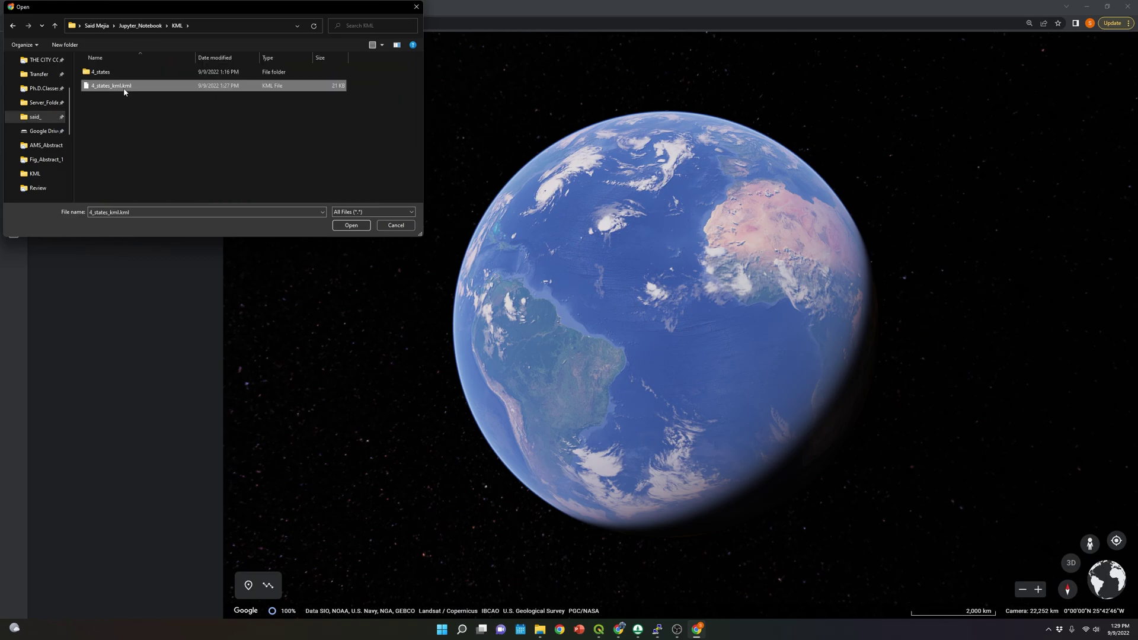
click(364, 229)
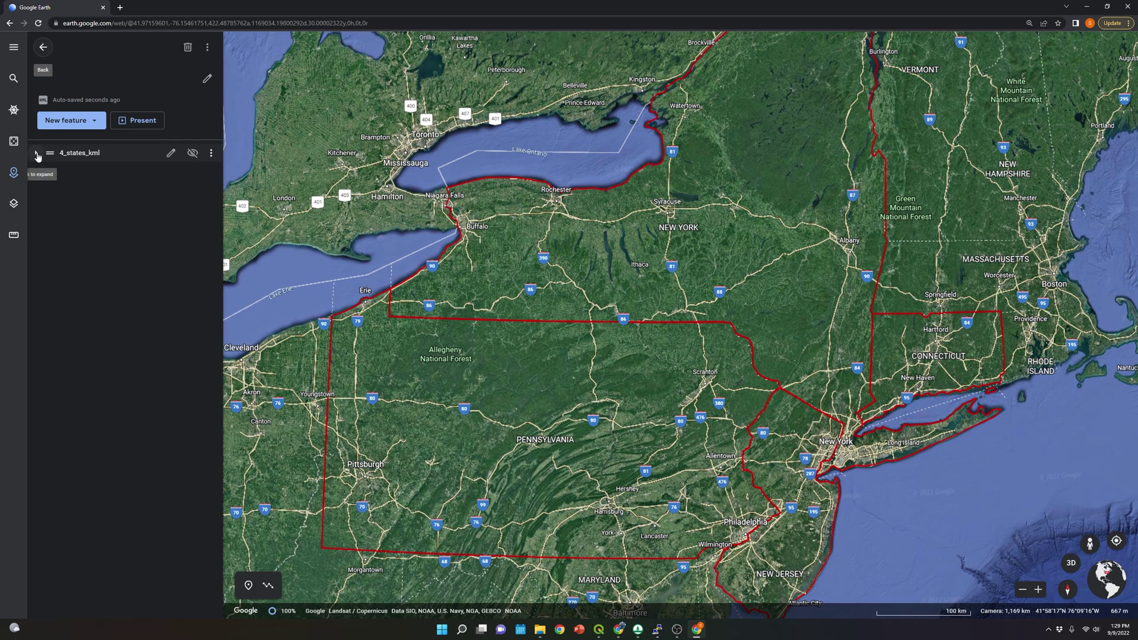
- Expand the 4_states_kml folder to list Pennsylvania, New York, Connecticut and New Jersey
click(36, 153)
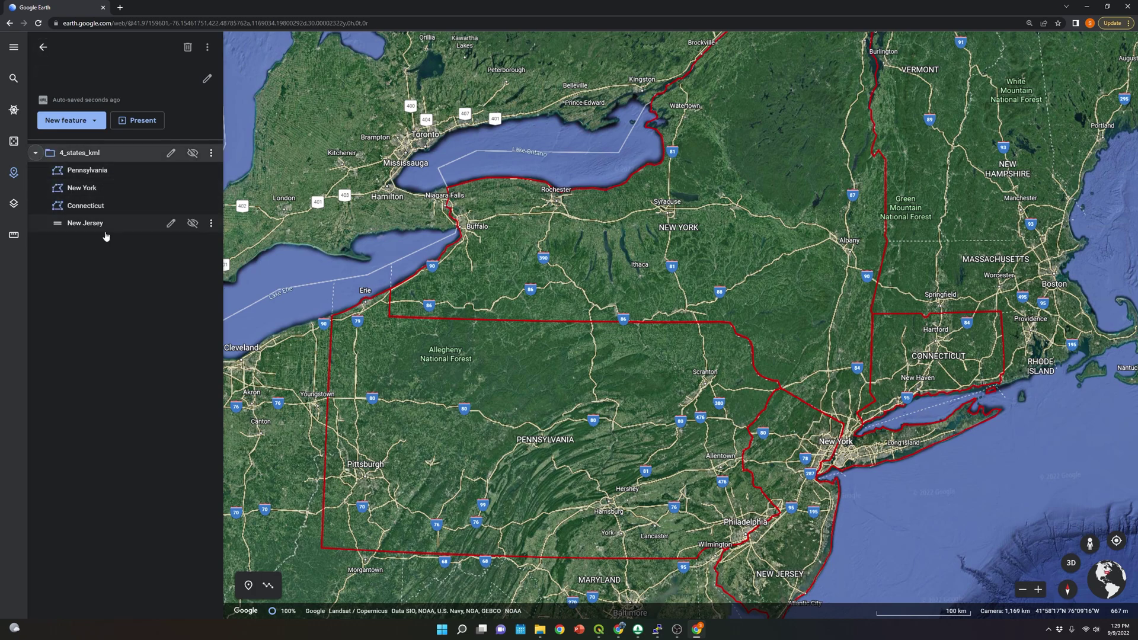
- Style New York with a black outline and a red fill, then return to the feature list
click(110, 188)
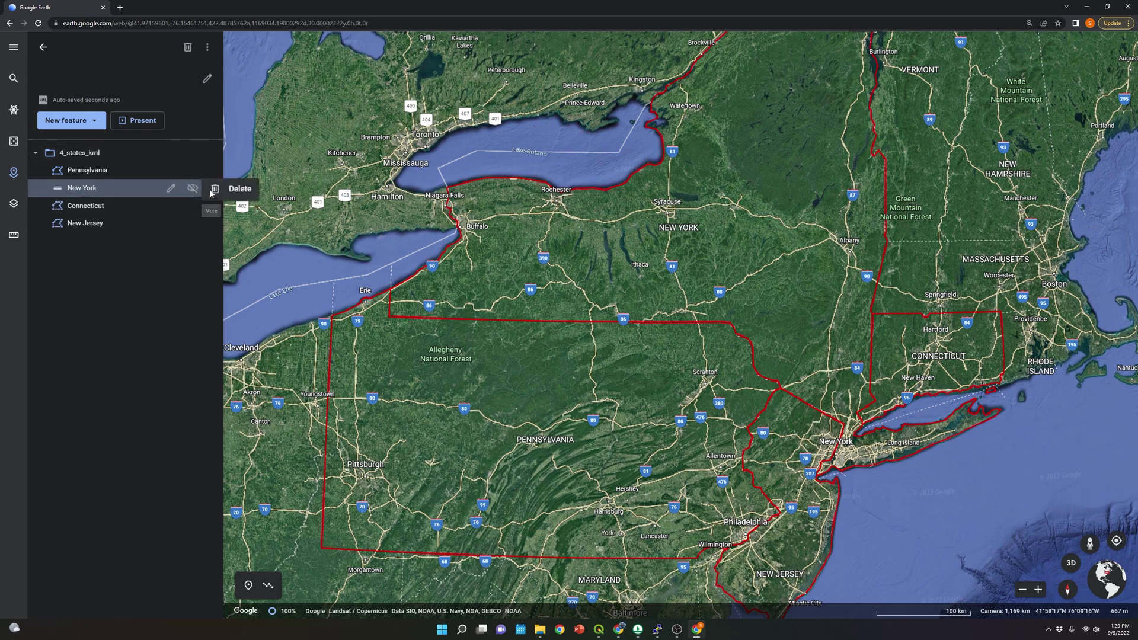
click(169, 234)
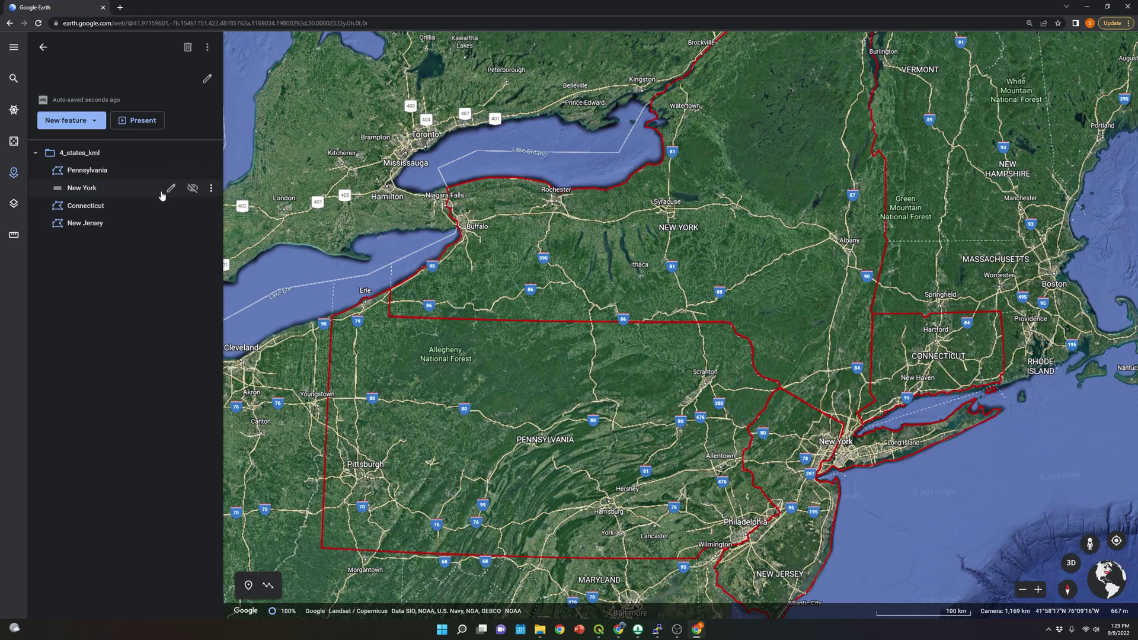
click(171, 188)
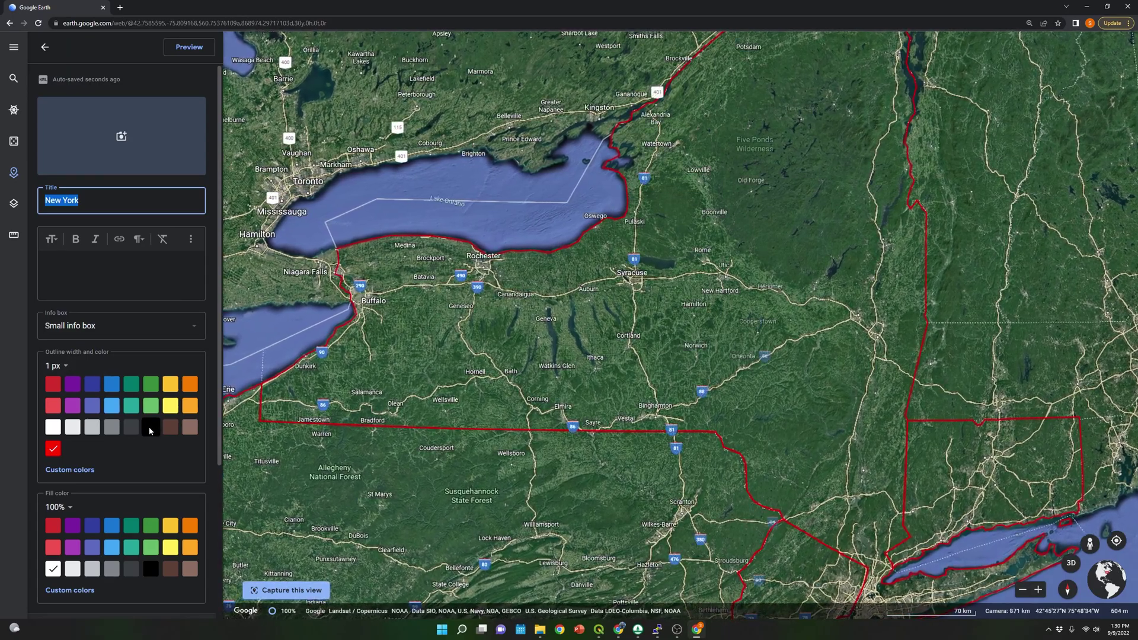
click(150, 428)
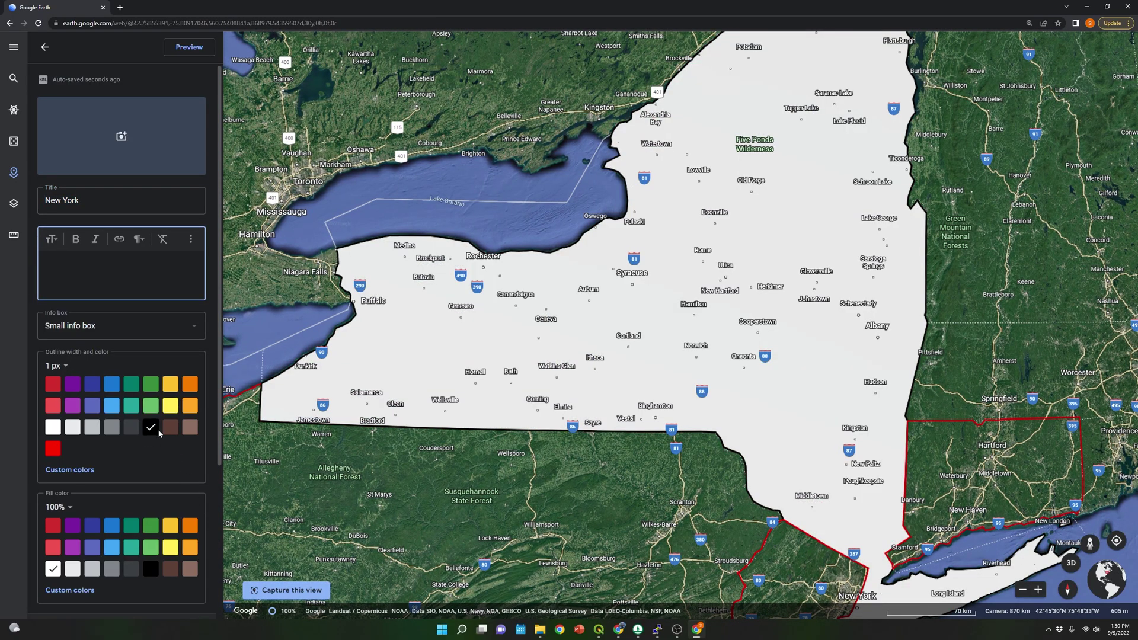
click(53, 526)
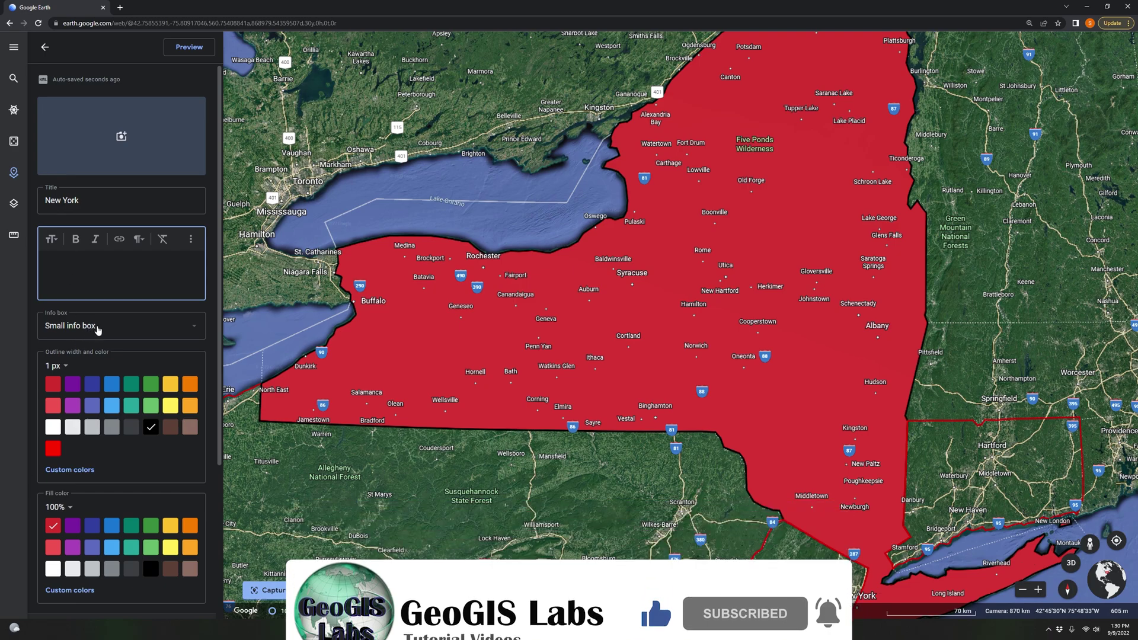
click(46, 51)
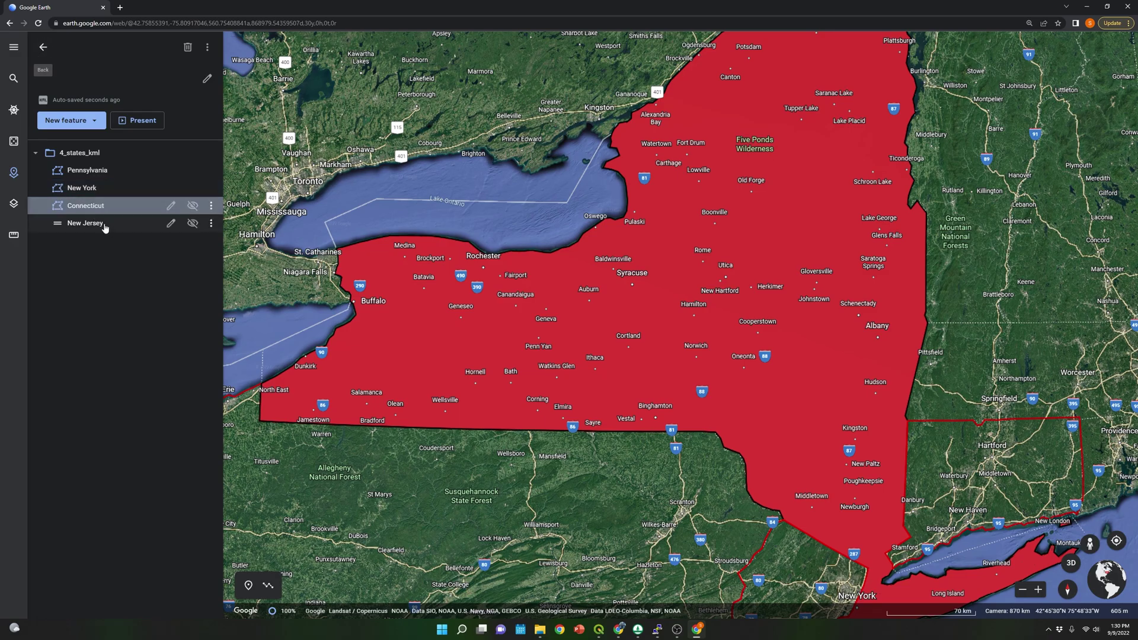
- Style Connecticut with a black outline and blue fill
click(142, 207)
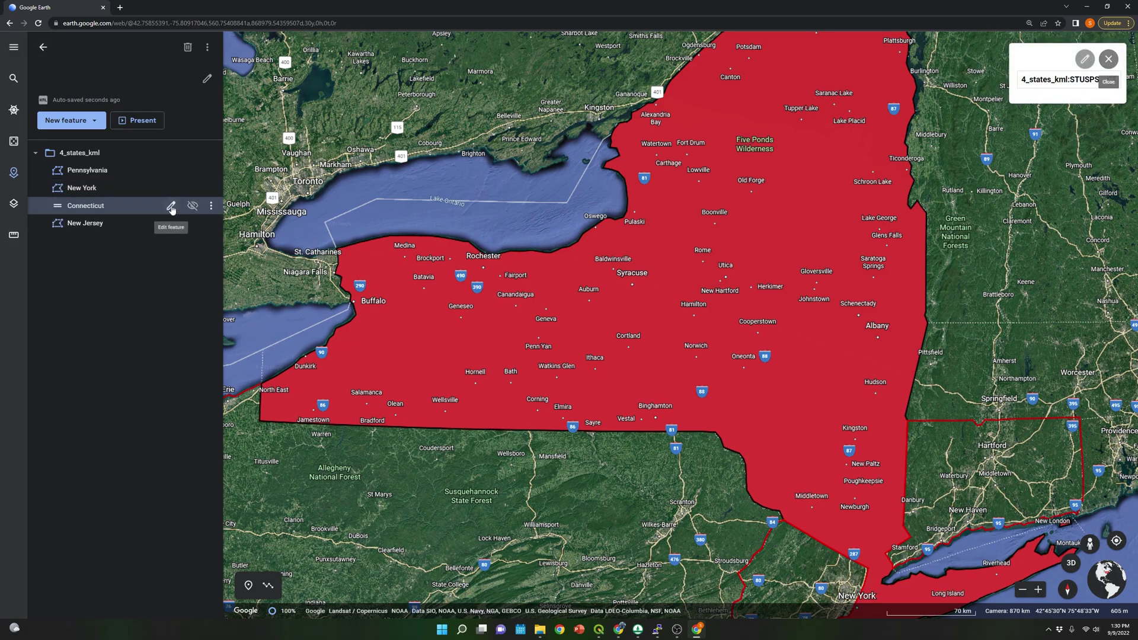
click(171, 207)
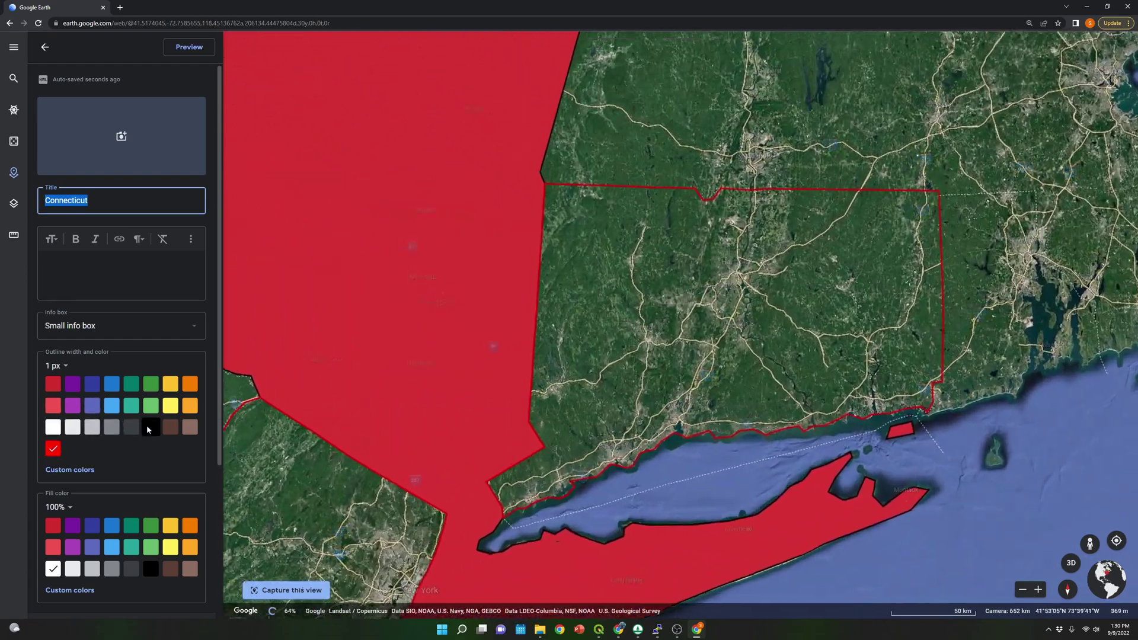
click(150, 427)
click(112, 525)
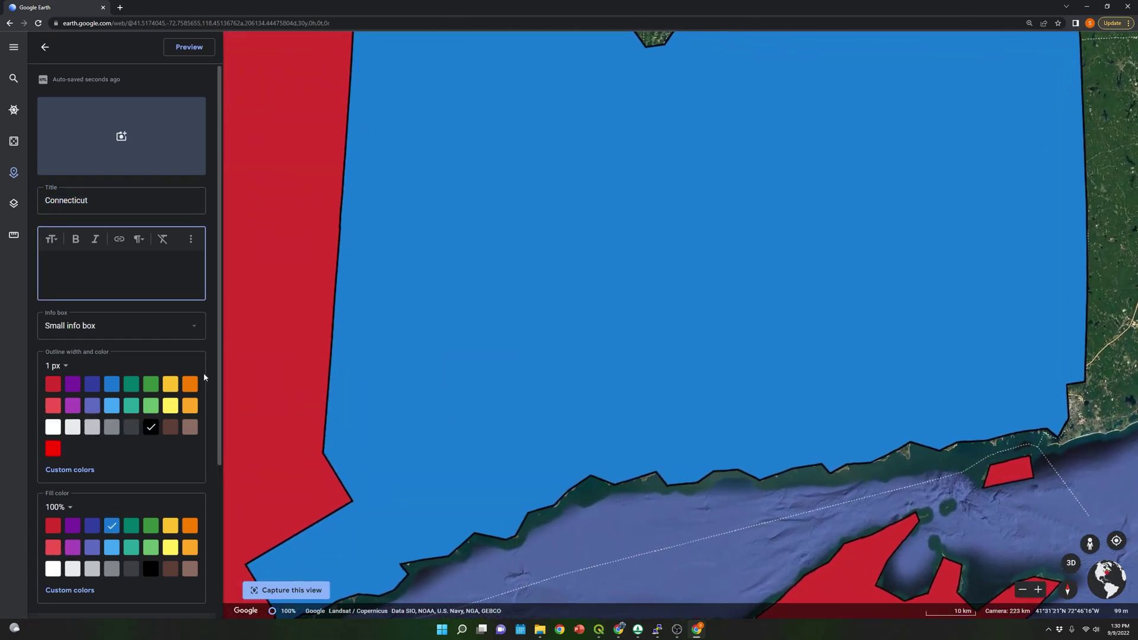
click(45, 46)
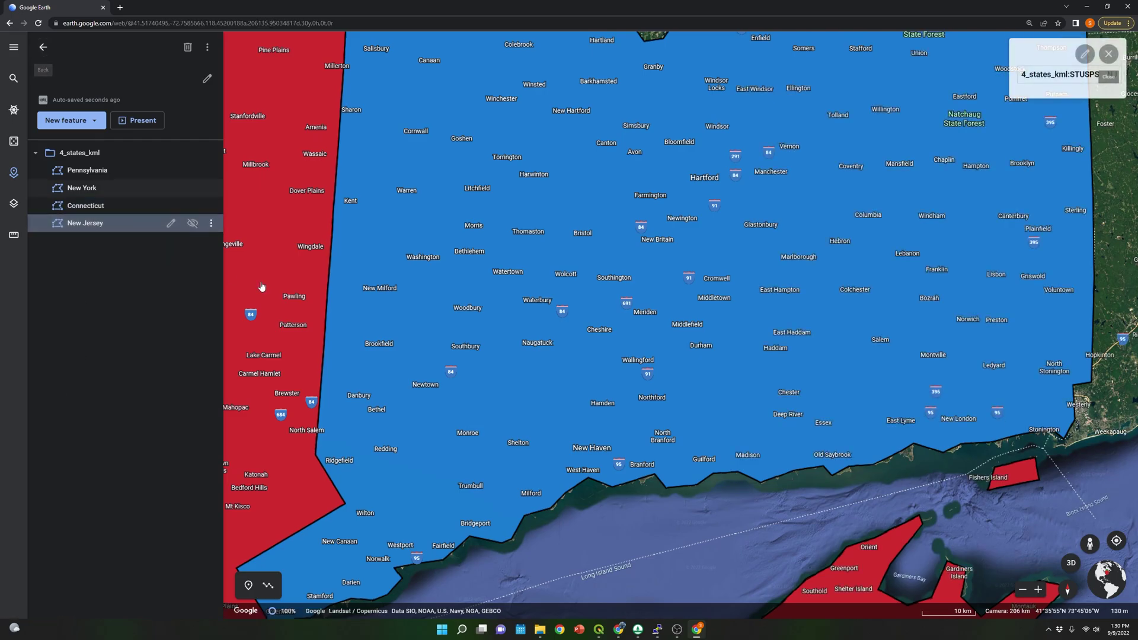
- Style New Jersey with a black outline and green fill
click(171, 223)
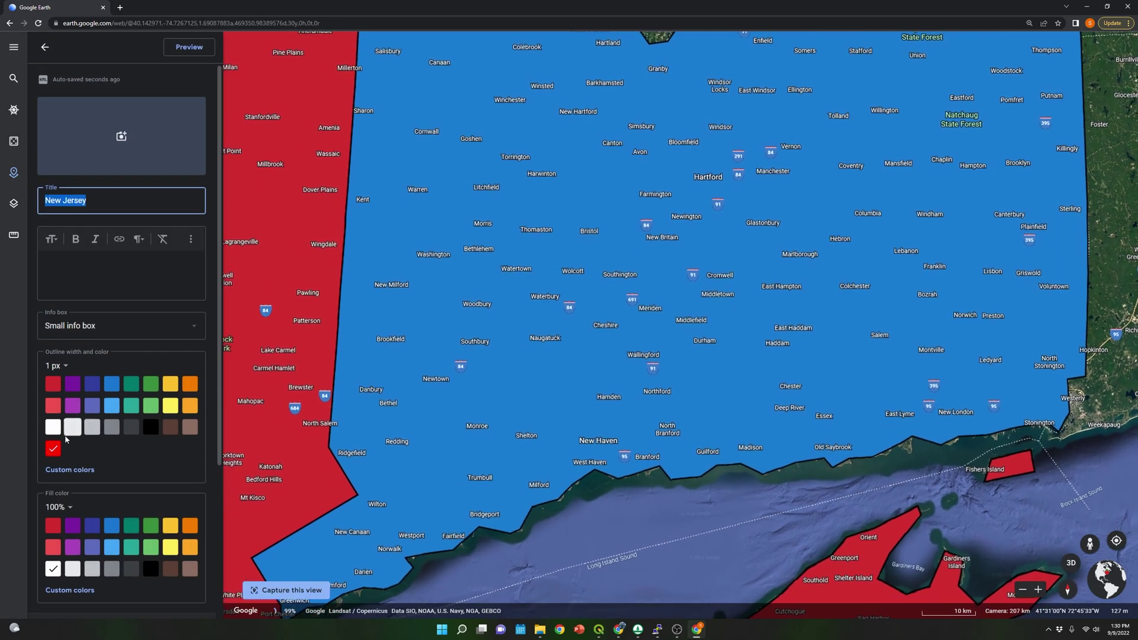
click(150, 427)
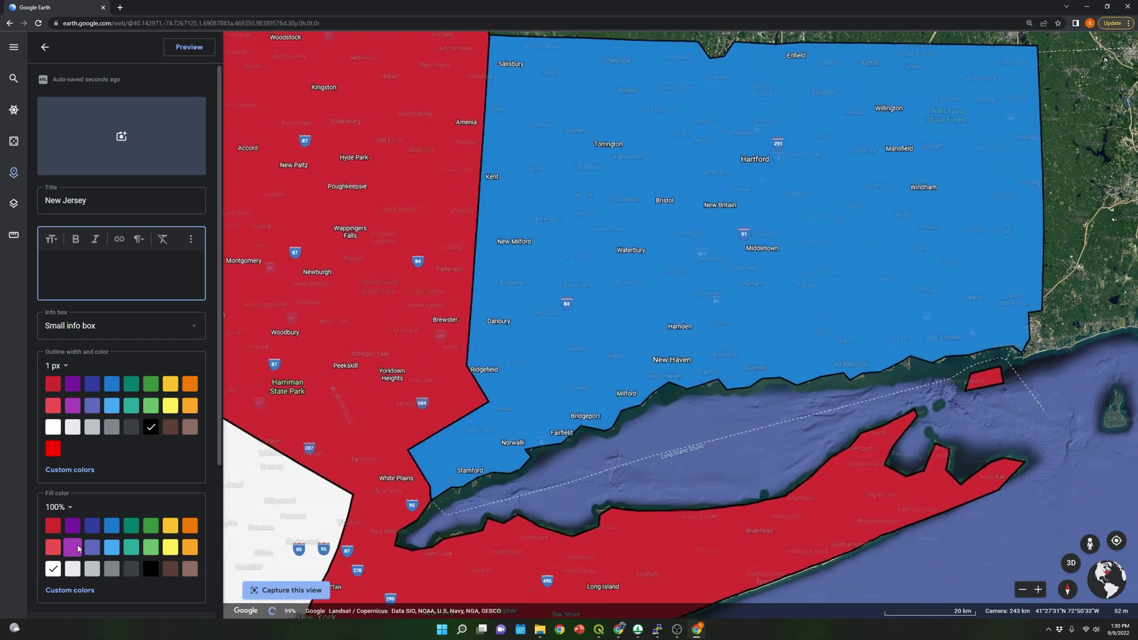
click(152, 529)
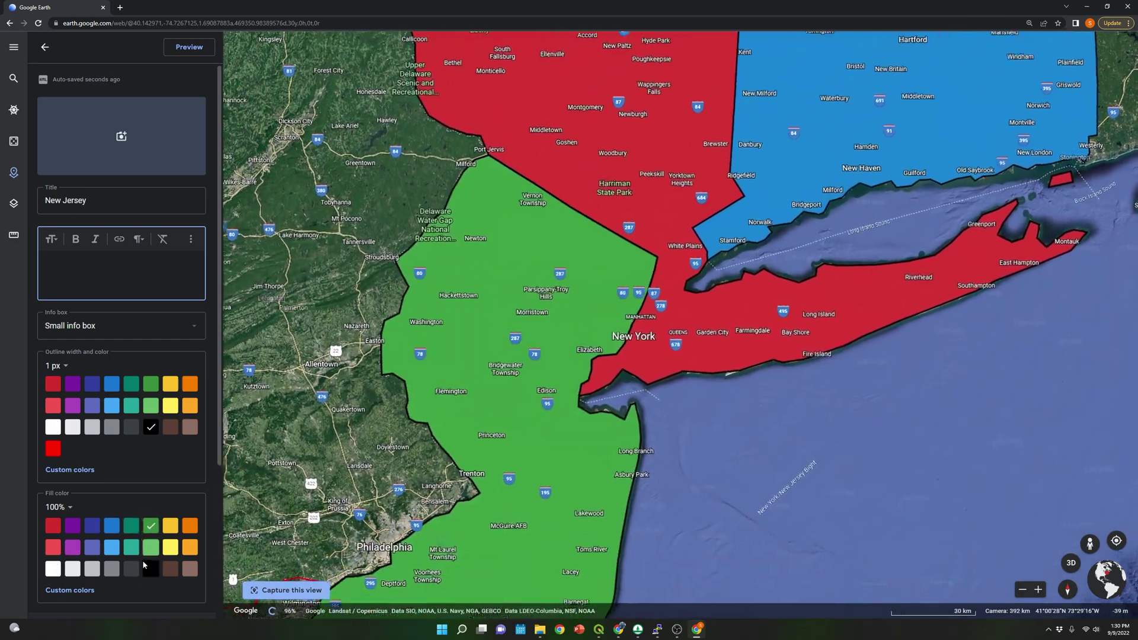
click(46, 49)
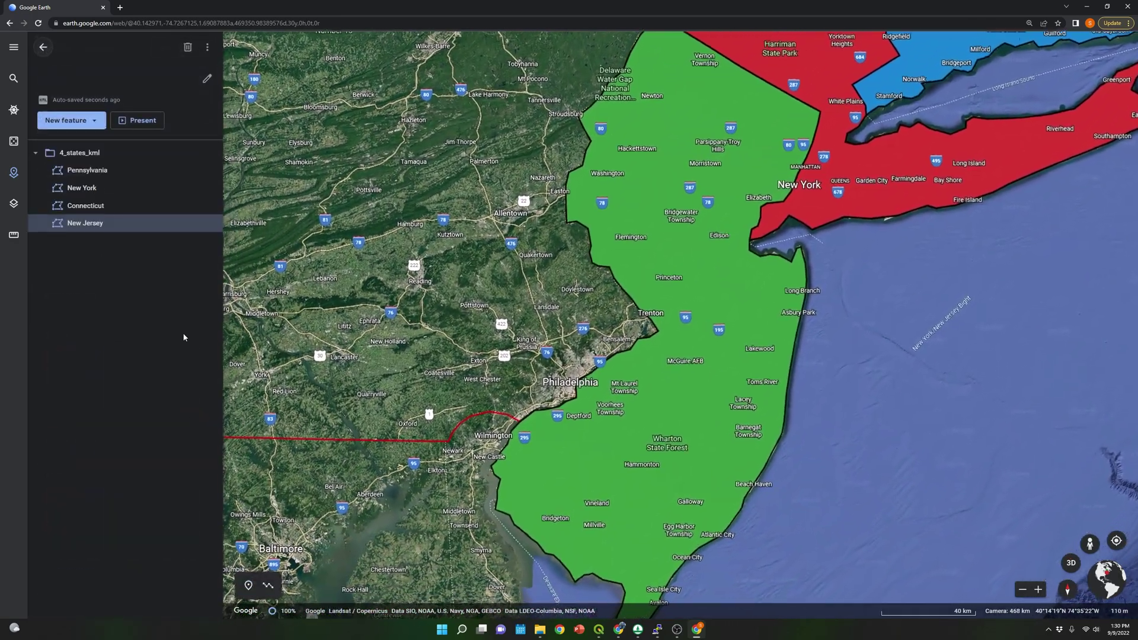
- Give Pennsylvania a yellow fill
click(169, 177)
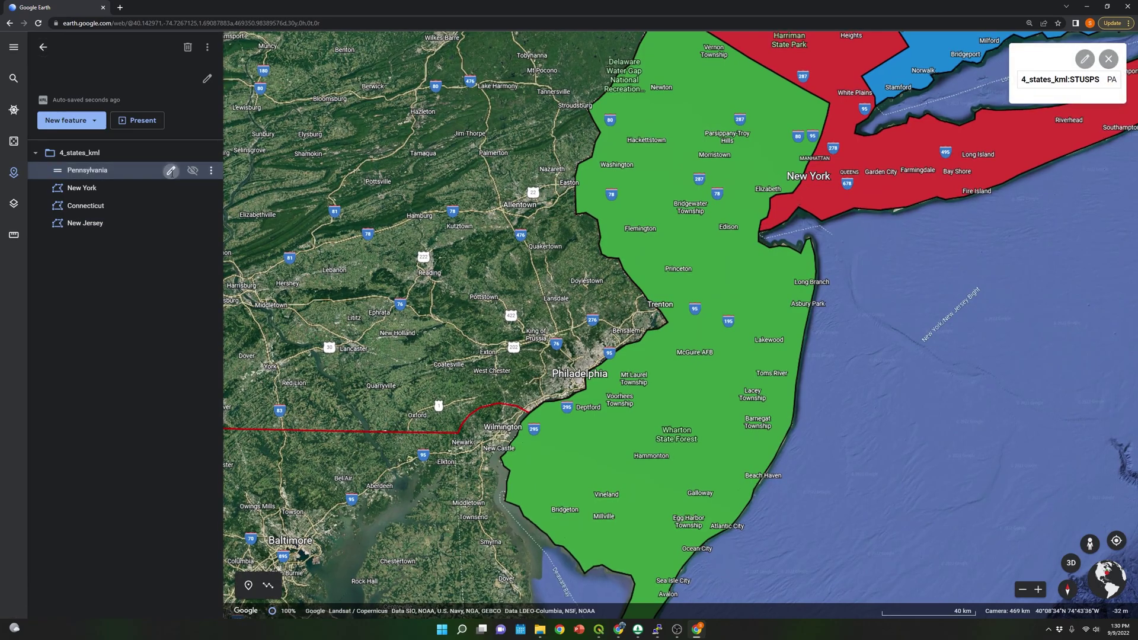
click(170, 172)
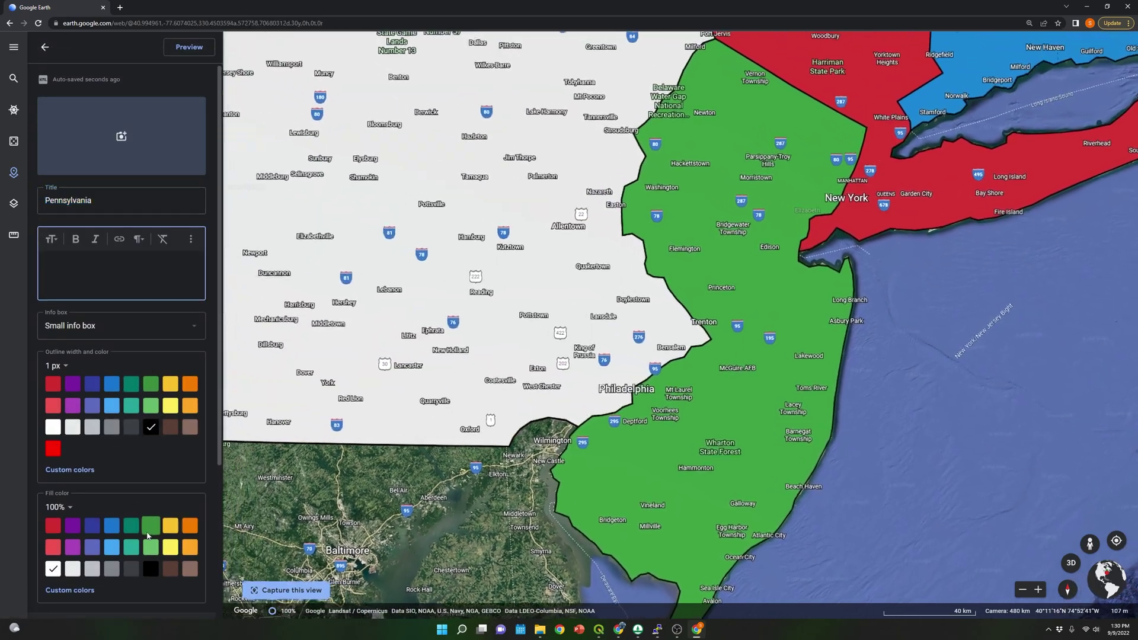
click(170, 547)
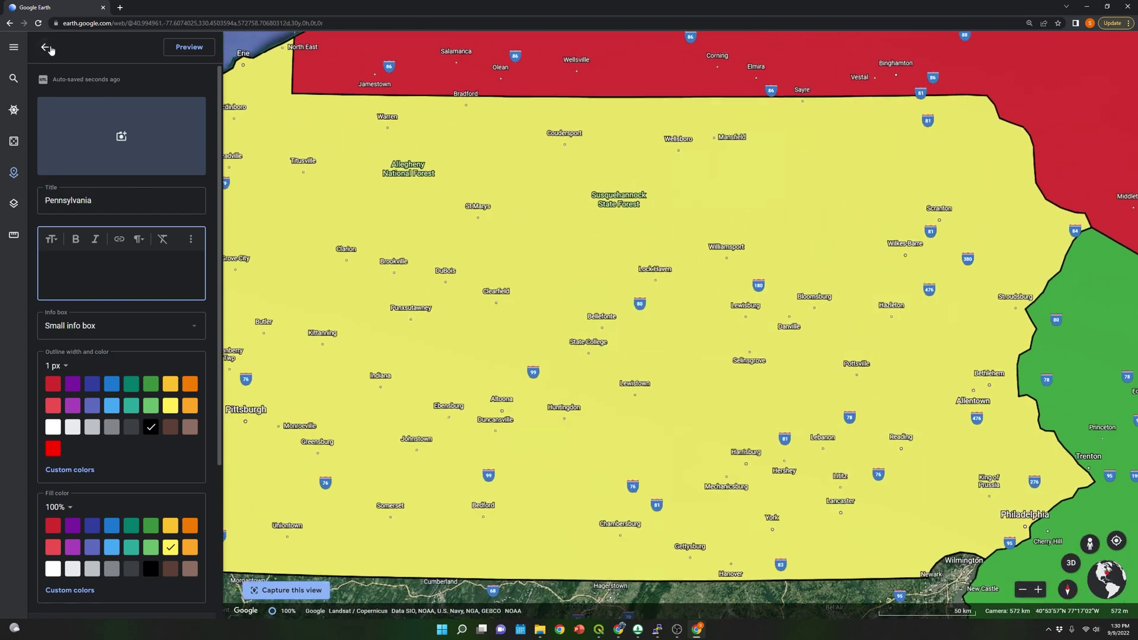
- Review the four colored states on the map, then reopen New York's style settings to check its red fill
click(47, 47)
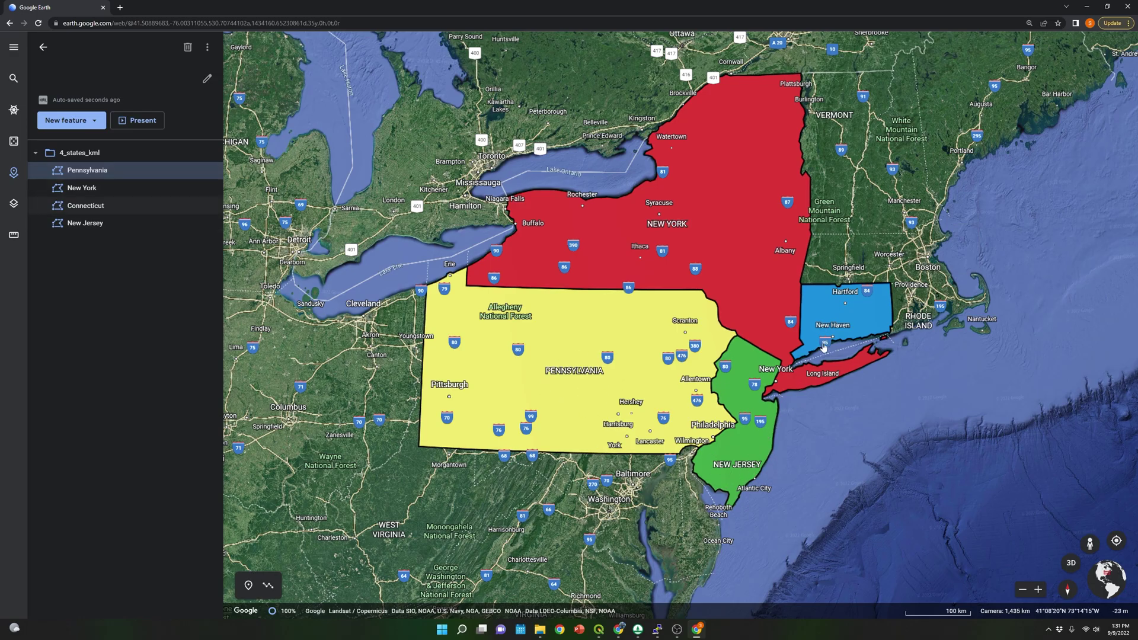
scroll(824, 346, up, 3)
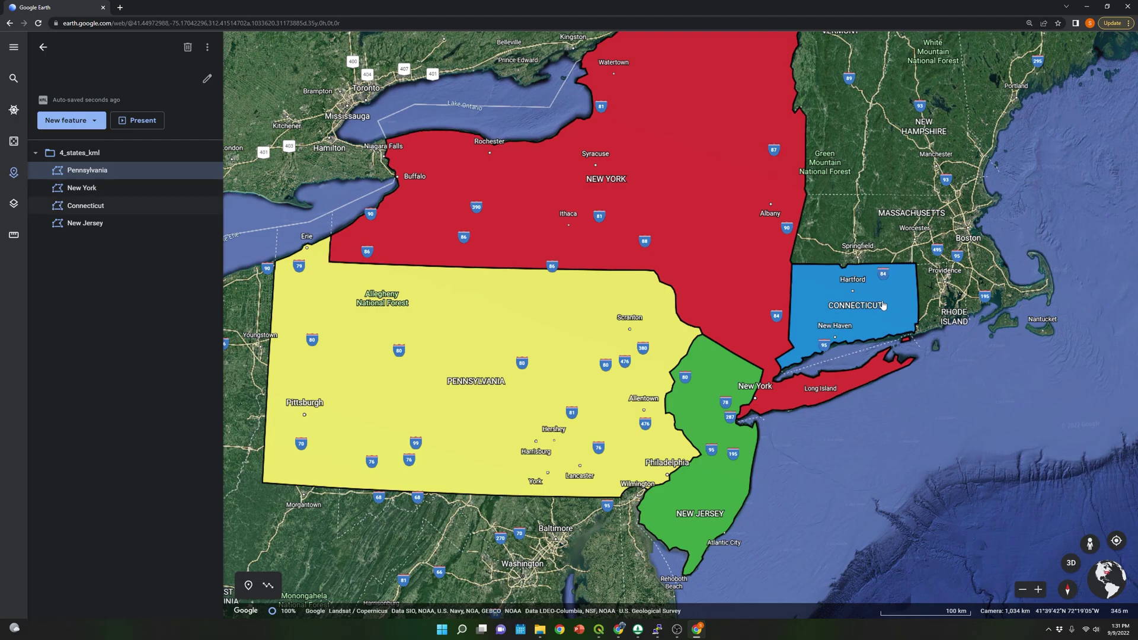
click(89, 190)
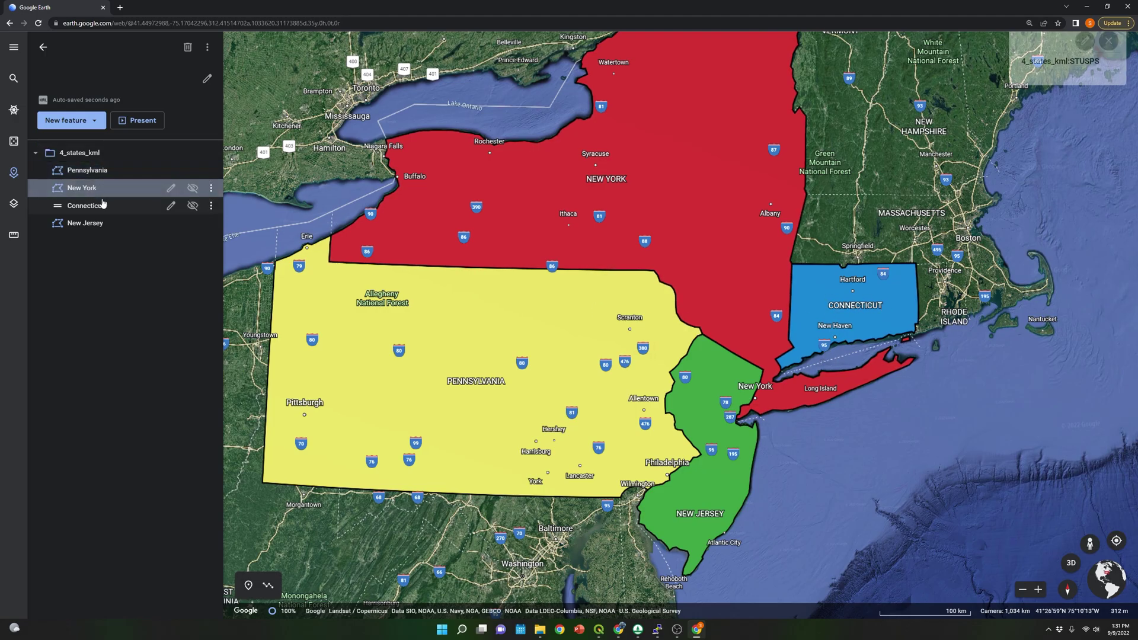
click(171, 189)
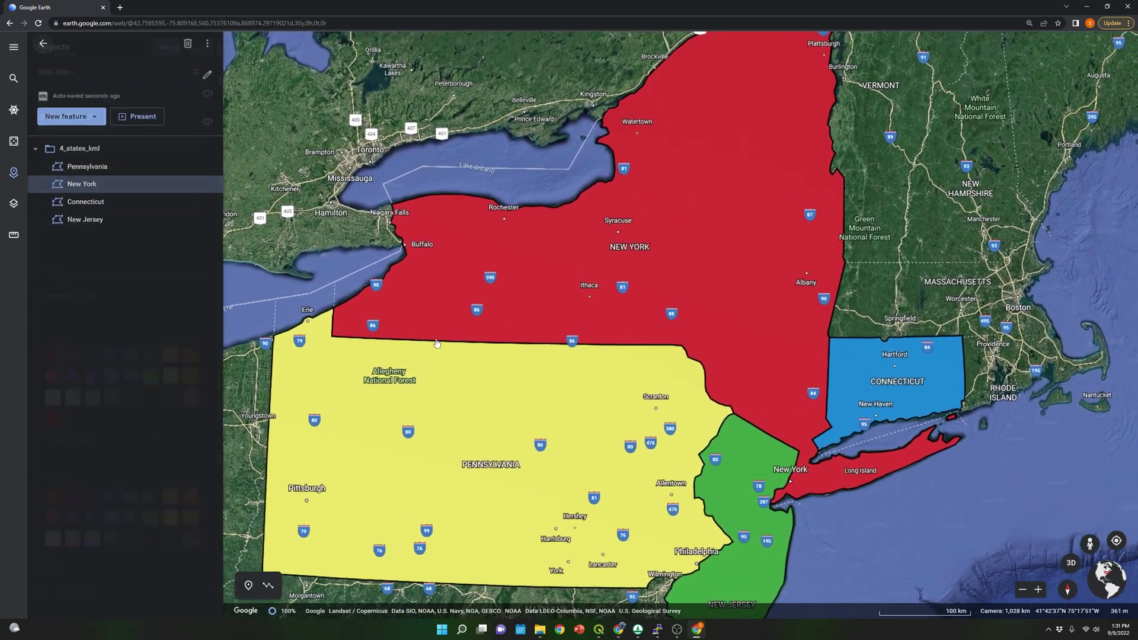